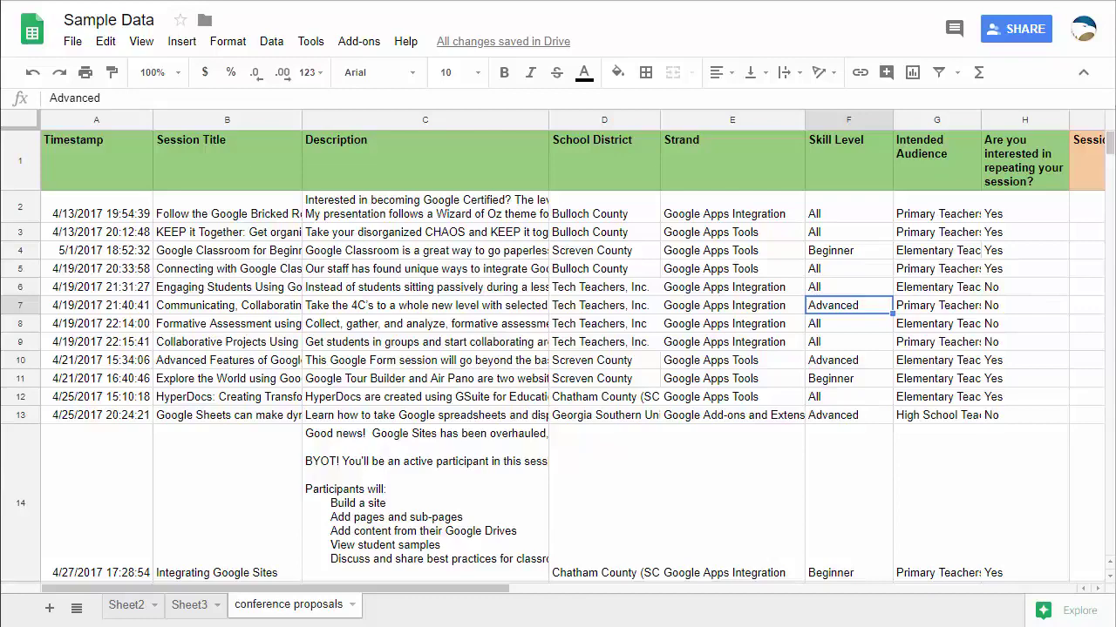
- Freeze row 1 of the proposals sheet and scroll to confirm the column titles stay visible
{"action": "left_click", "coordinate": [272, 218]}
{"action": "left_click", "coordinate": [47, 150]}
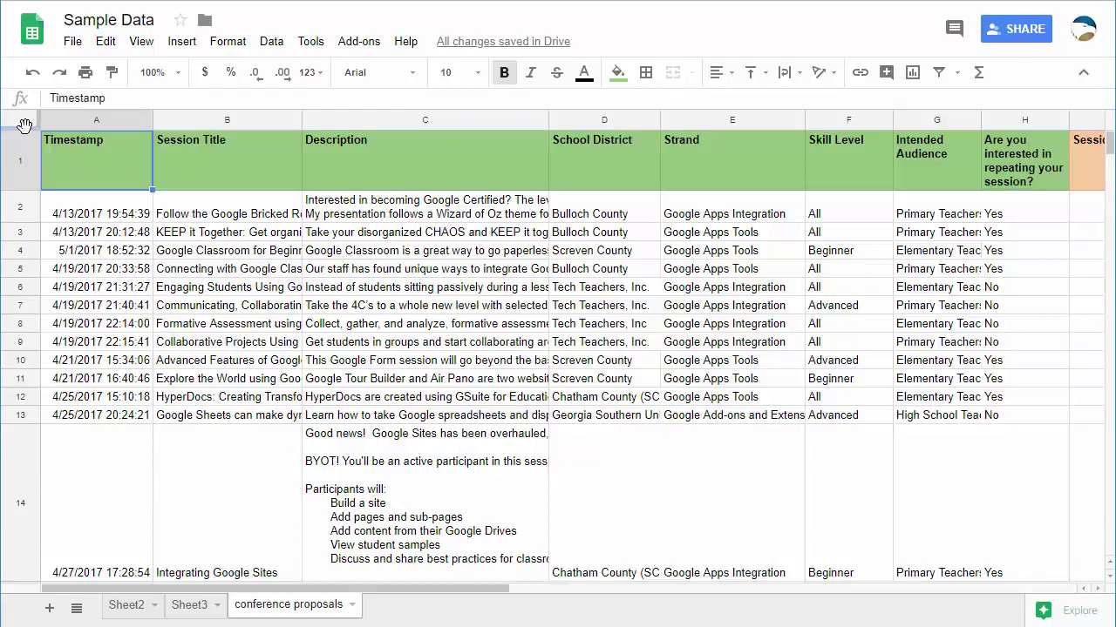
{"action": "left_click_drag", "start_coordinate": [25, 125], "coordinate": [102, 190]}
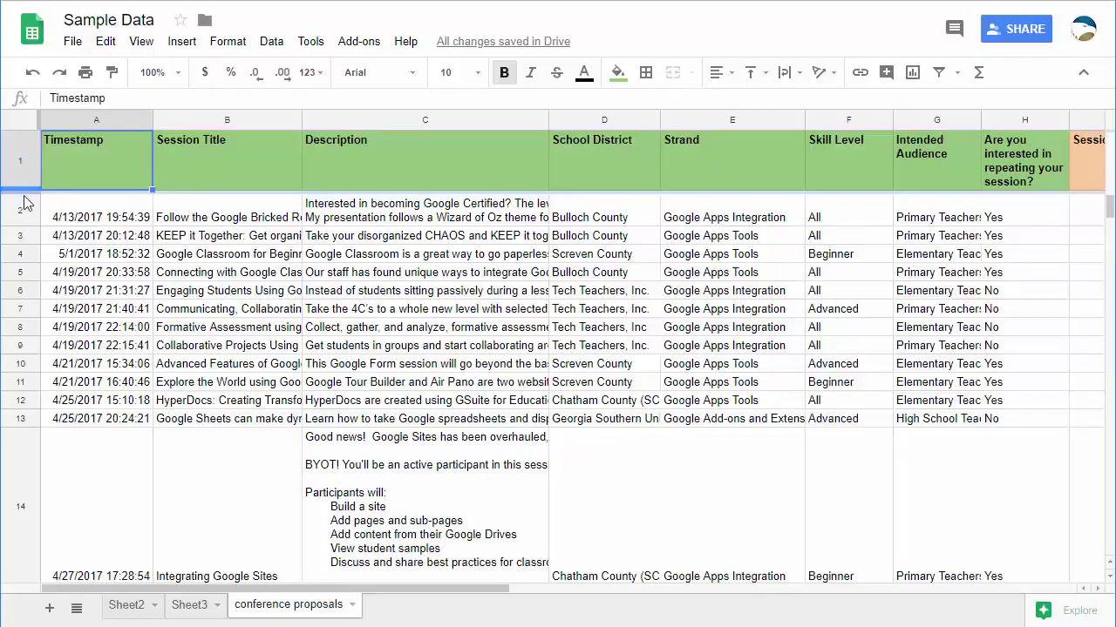
{"action": "left_click_drag", "start_coordinate": [23, 194], "coordinate": [78, 284]}
{"action": "scroll", "coordinate": [78, 284], "scroll_direction": "down", "scroll_amount": 10}
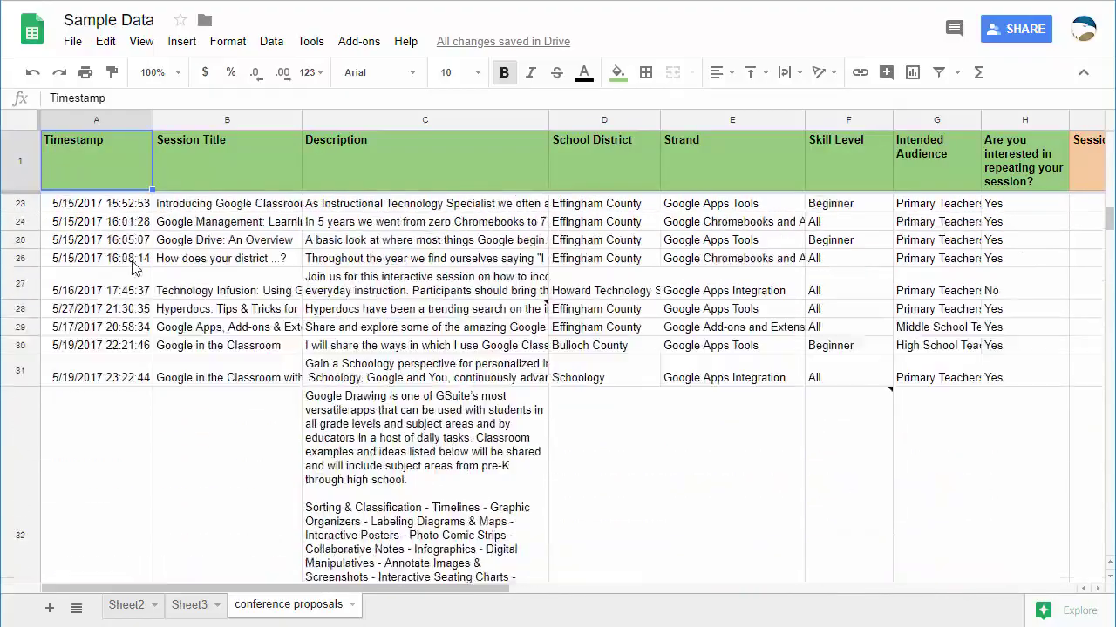
{"action": "scroll", "coordinate": [206, 258], "scroll_direction": "up", "scroll_amount": 15}
{"action": "scroll", "coordinate": [135, 266], "scroll_direction": "down", "scroll_amount": 5}
{"action": "scroll", "coordinate": [135, 266], "scroll_direction": "up", "scroll_amount": 5}
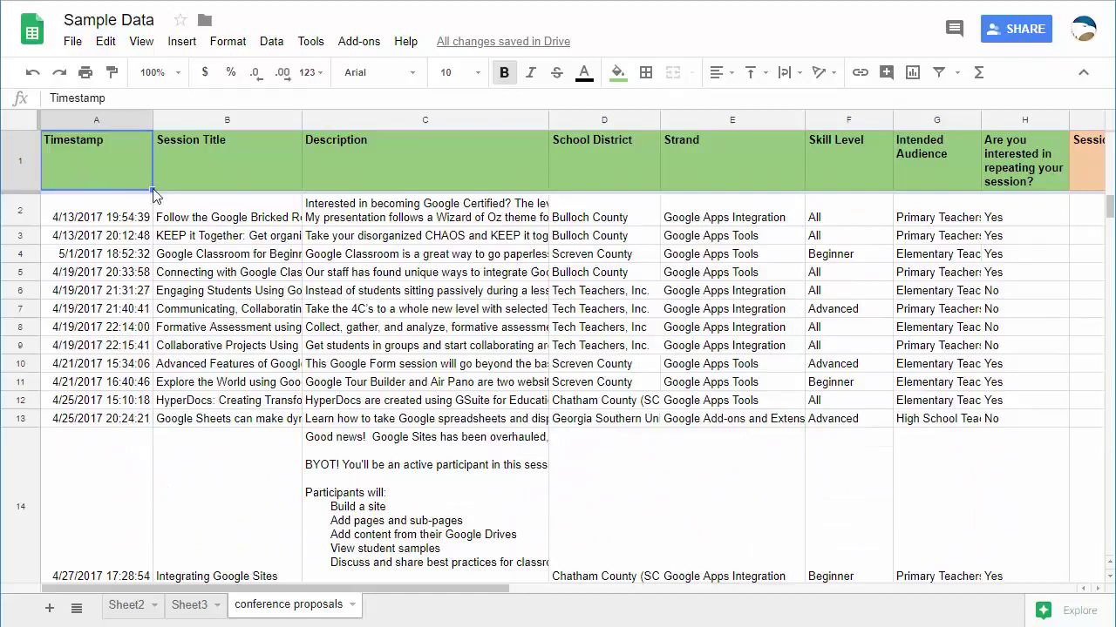
{"action": "left_click", "coordinate": [499, 162]}
{"action": "left_click", "coordinate": [96, 120]}
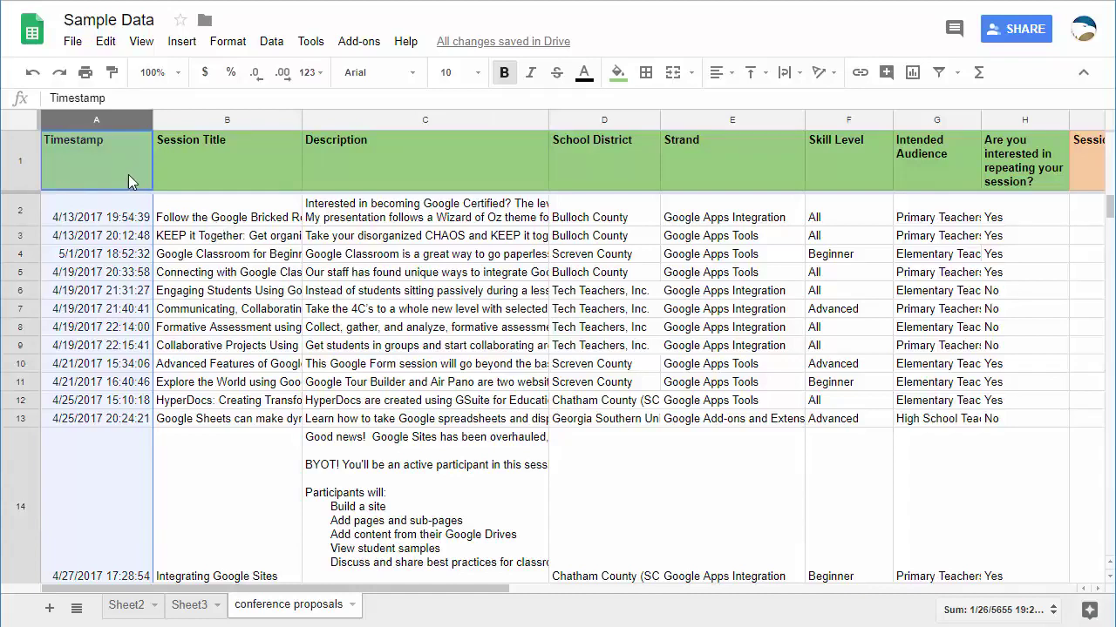
- Insert two blank columns before Timestamp and widen the new column B
{"action": "left_click", "coordinate": [220, 225]}
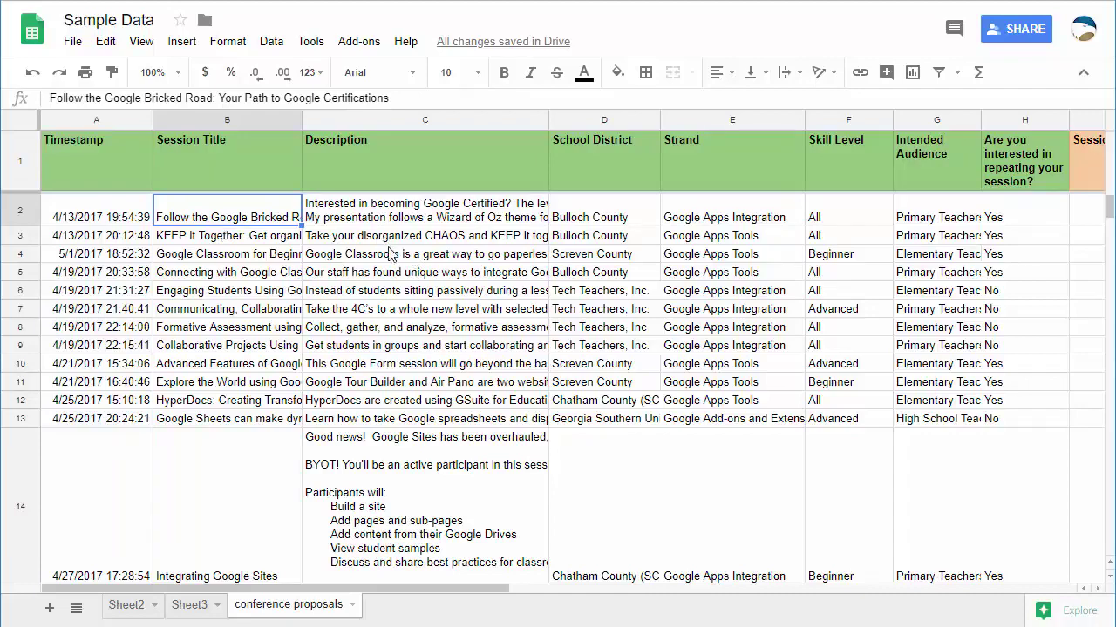
{"action": "right_click", "coordinate": [112, 122]}
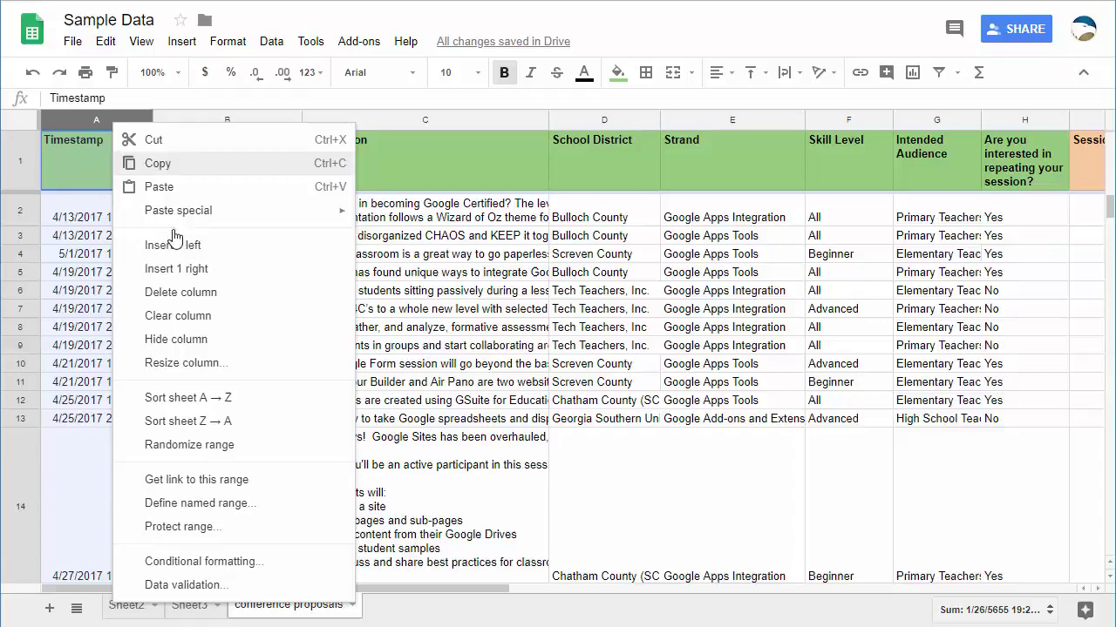
{"action": "left_click", "coordinate": [172, 247]}
{"action": "right_click", "coordinate": [111, 122]}
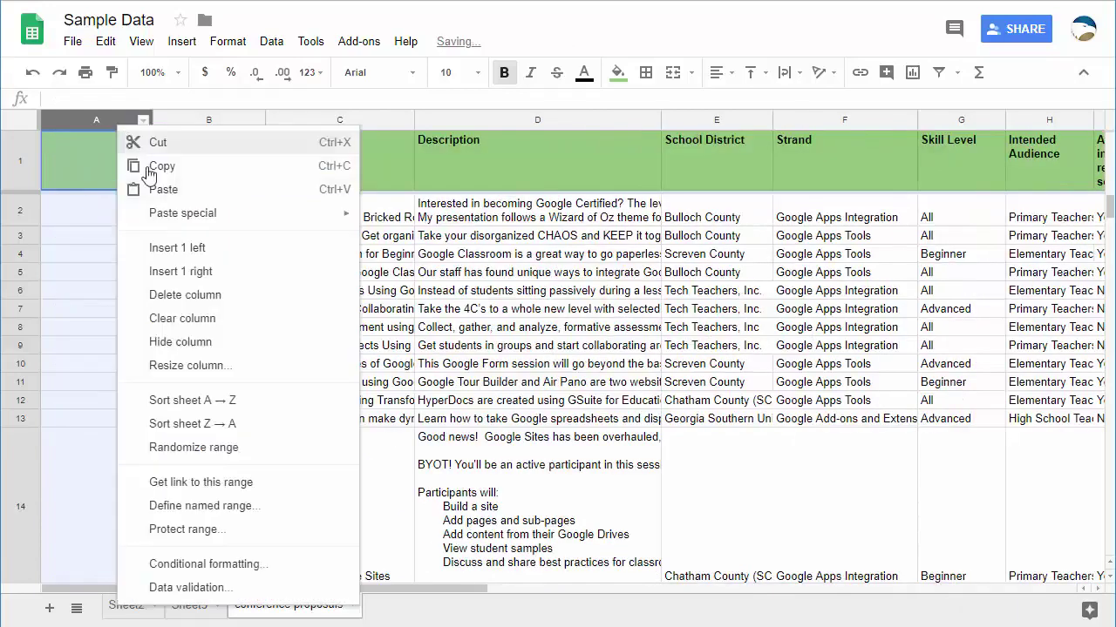
{"action": "left_click", "coordinate": [171, 246]}
{"action": "left_click_drag", "start_coordinate": [265, 119], "coordinate": [321, 119]}
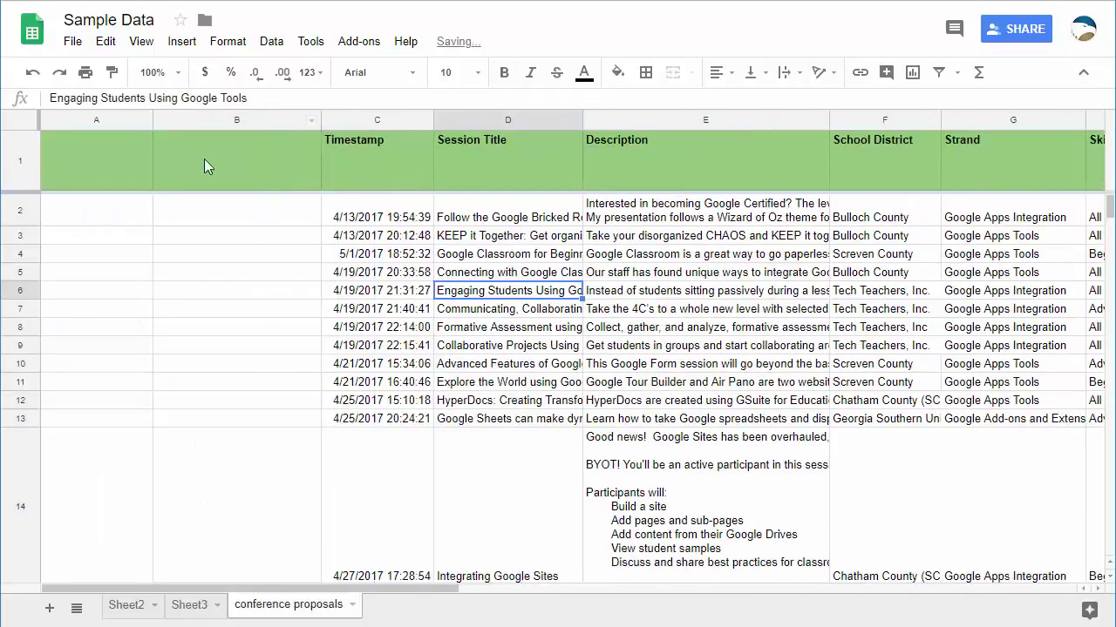
- Head the new columns 'Approval' and 'Comments' and fill A1:B1 light yellow
{"action": "left_click", "coordinate": [110, 157]}
{"action": "type", "text": "Approv"}
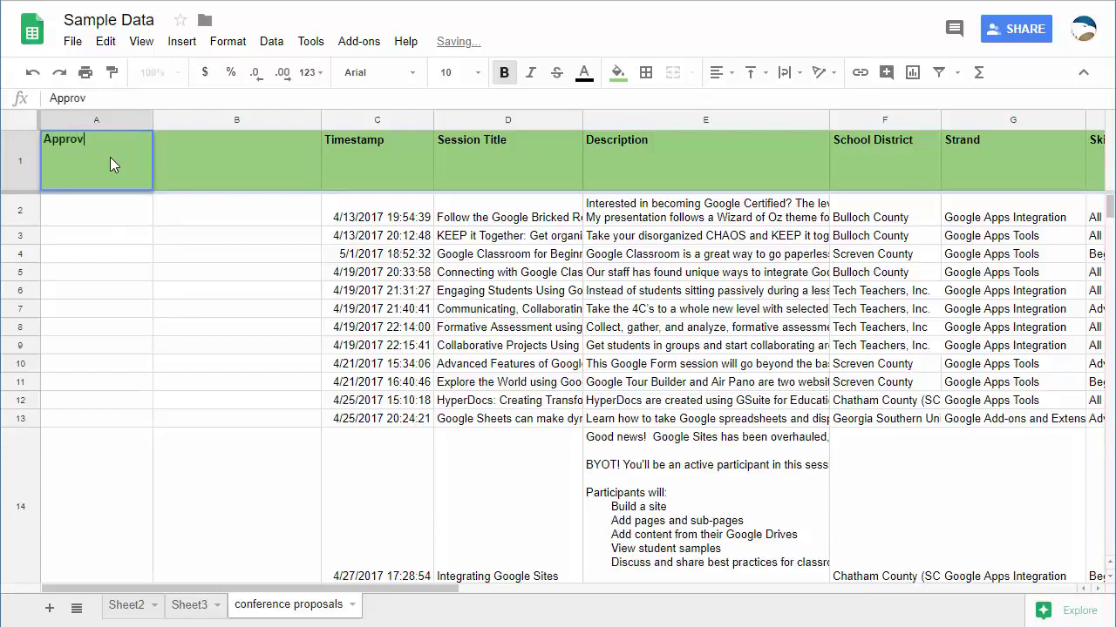
{"action": "type", "text": "al"}
{"action": "key", "text": "Tab"}
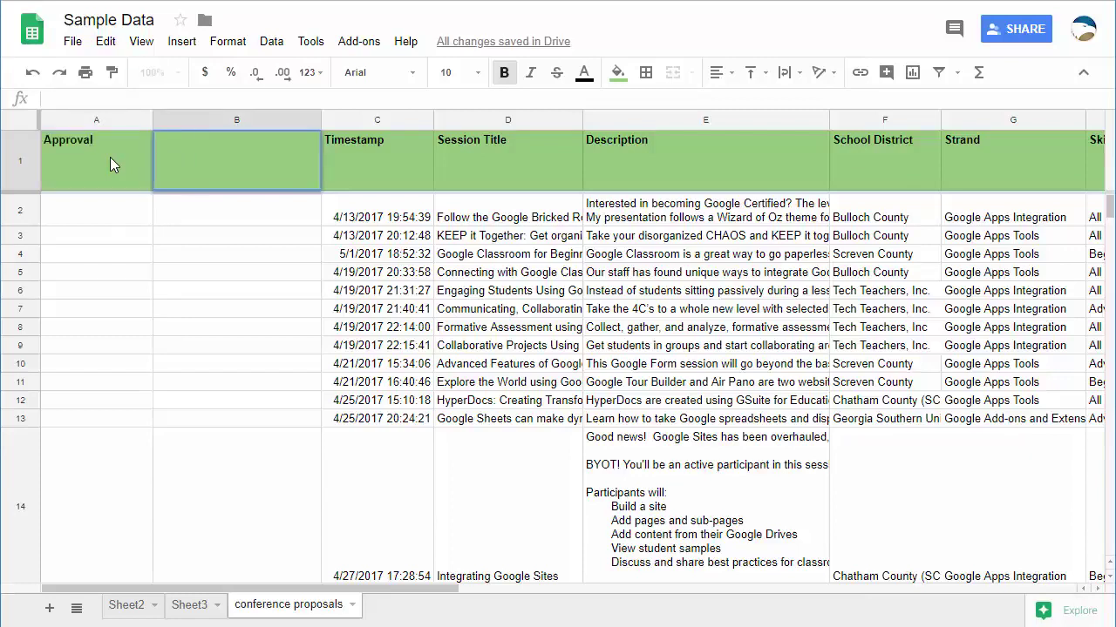
{"action": "type", "text": "Comments"}
{"action": "left_click_drag", "start_coordinate": [110, 157], "coordinate": [235, 163]}
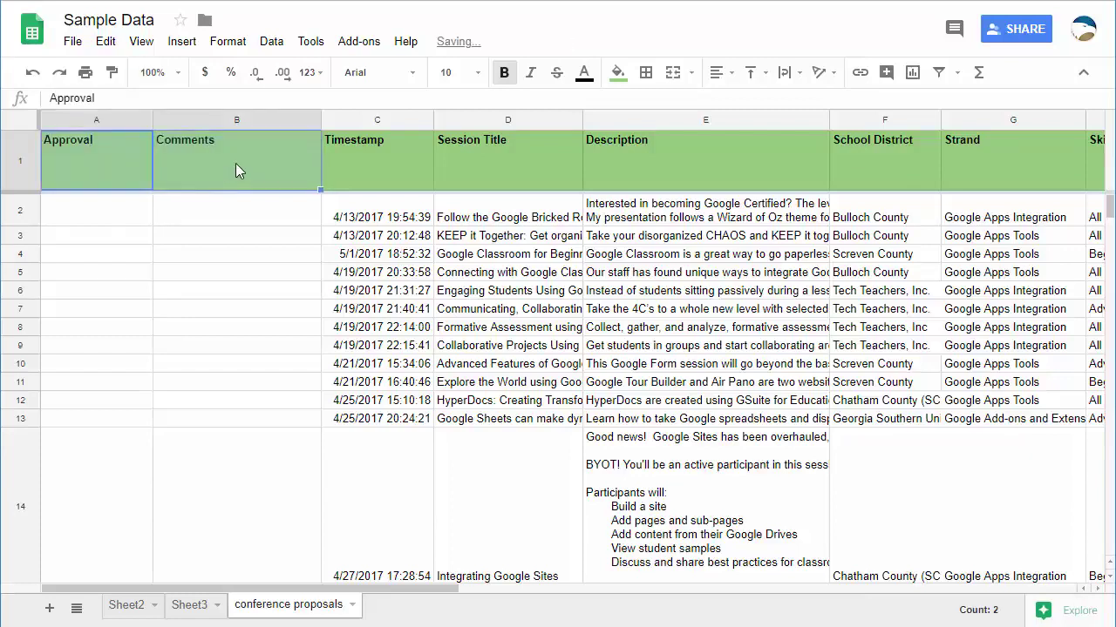
{"action": "left_click", "coordinate": [617, 73]}
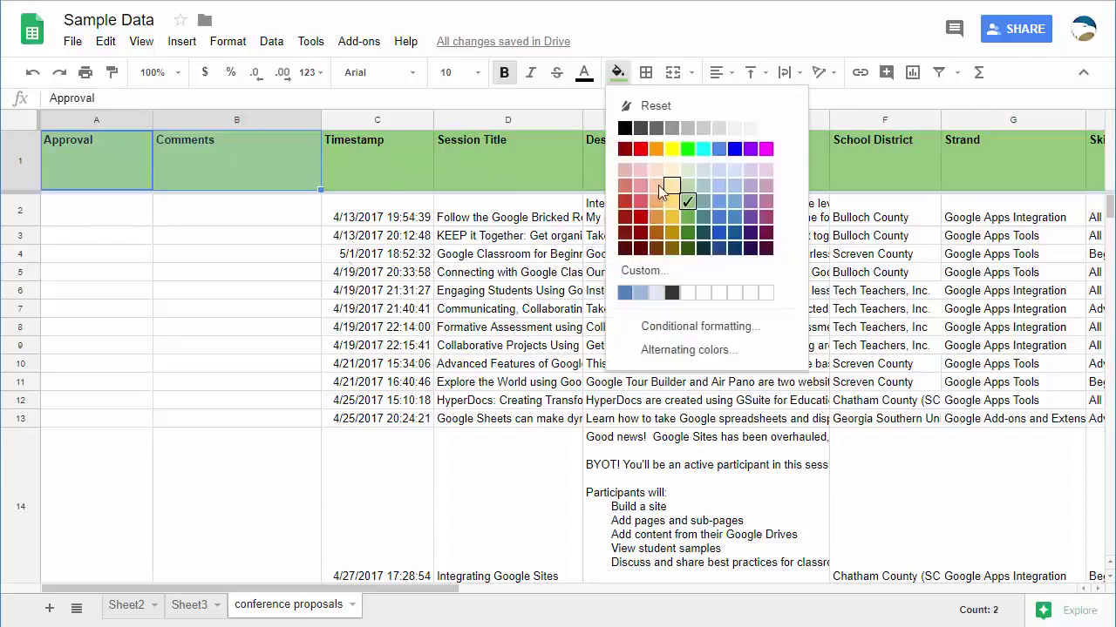
{"action": "left_click", "coordinate": [658, 185]}
{"action": "left_click", "coordinate": [377, 254]}
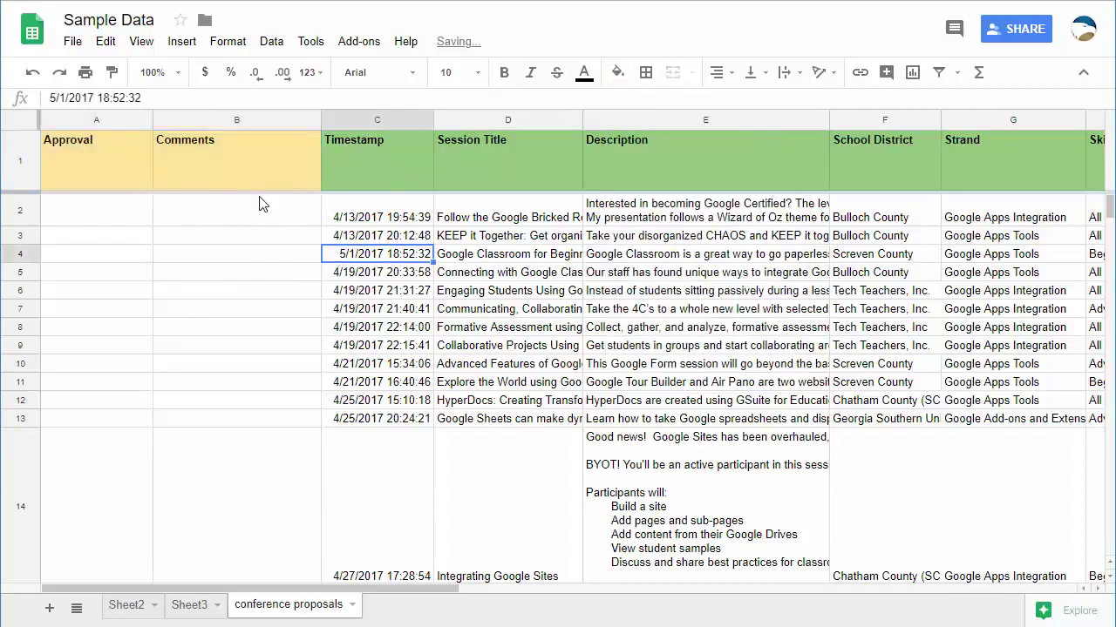
{"action": "left_click", "coordinate": [87, 210]}
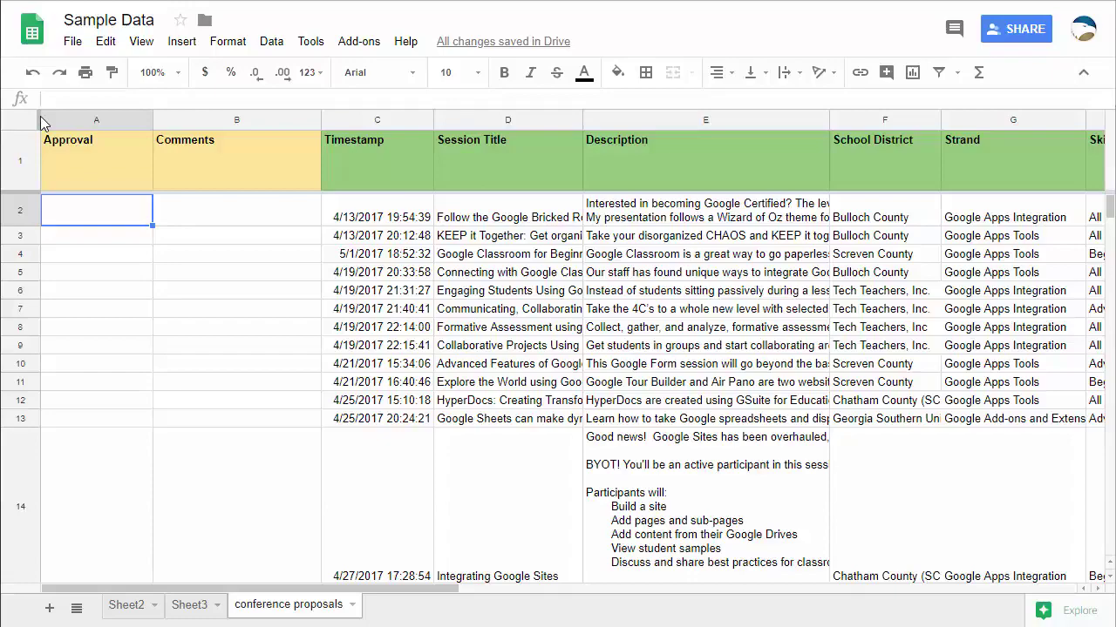
- Freeze columns A and B on the left of the sheet
{"action": "mouse_move", "coordinate": [321, 116]}
{"action": "left_mouse_down"}
{"action": "mouse_move", "coordinate": [293, 116]}
{"action": "mouse_move", "coordinate": [324, 116]}
{"action": "left_mouse_up"}
{"action": "left_click_drag", "start_coordinate": [427, 589], "coordinate": [331, 575]}
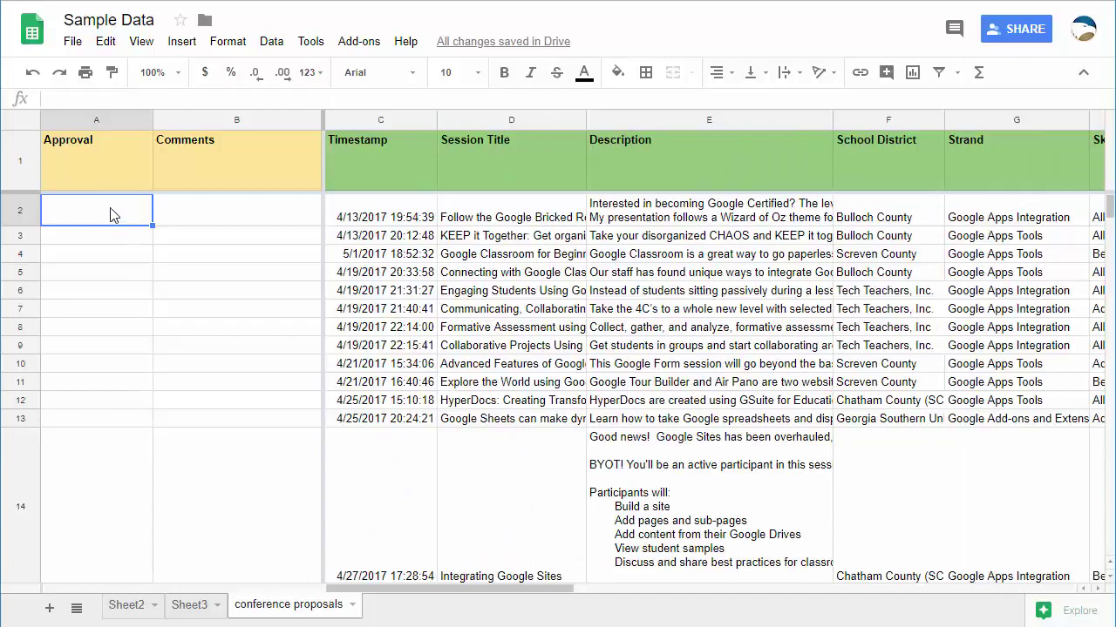
{"action": "left_click", "coordinate": [102, 118]}
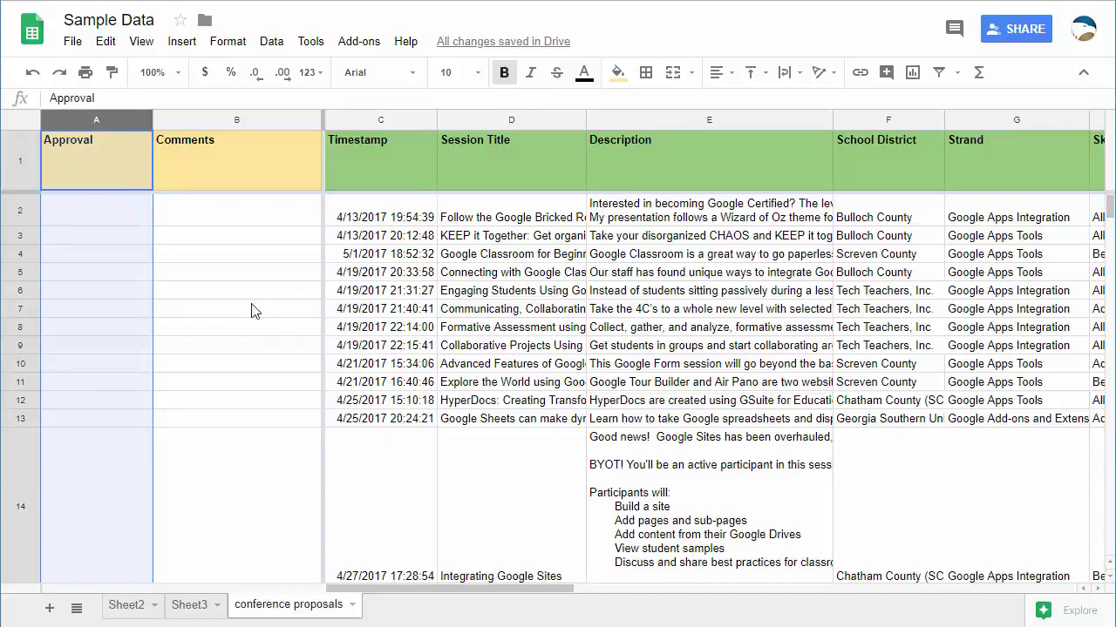
- Give column A a list-of-items validation with Yes, No, Needs Revision
{"action": "left_click", "coordinate": [272, 42]}
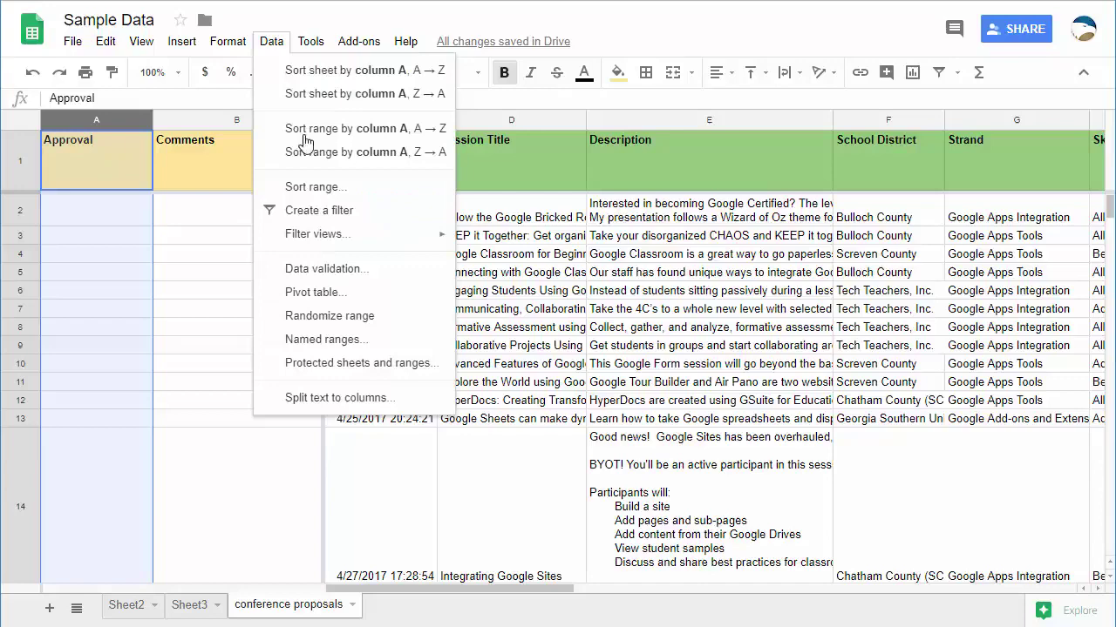
{"action": "left_click", "coordinate": [316, 270]}
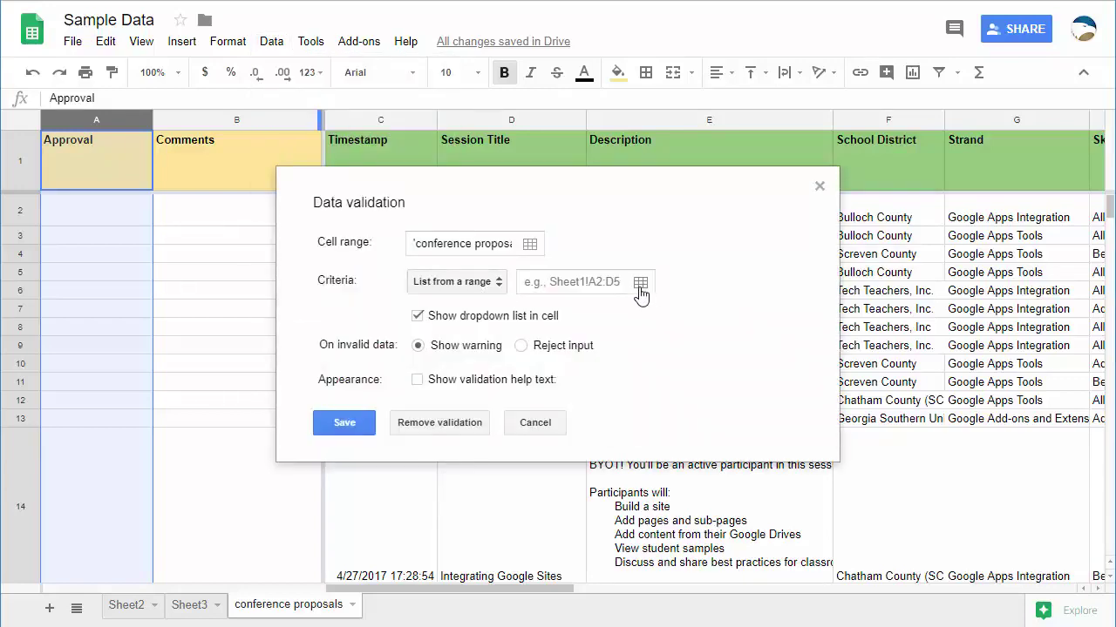
{"action": "left_click", "coordinate": [498, 290]}
{"action": "left_click", "coordinate": [489, 310]}
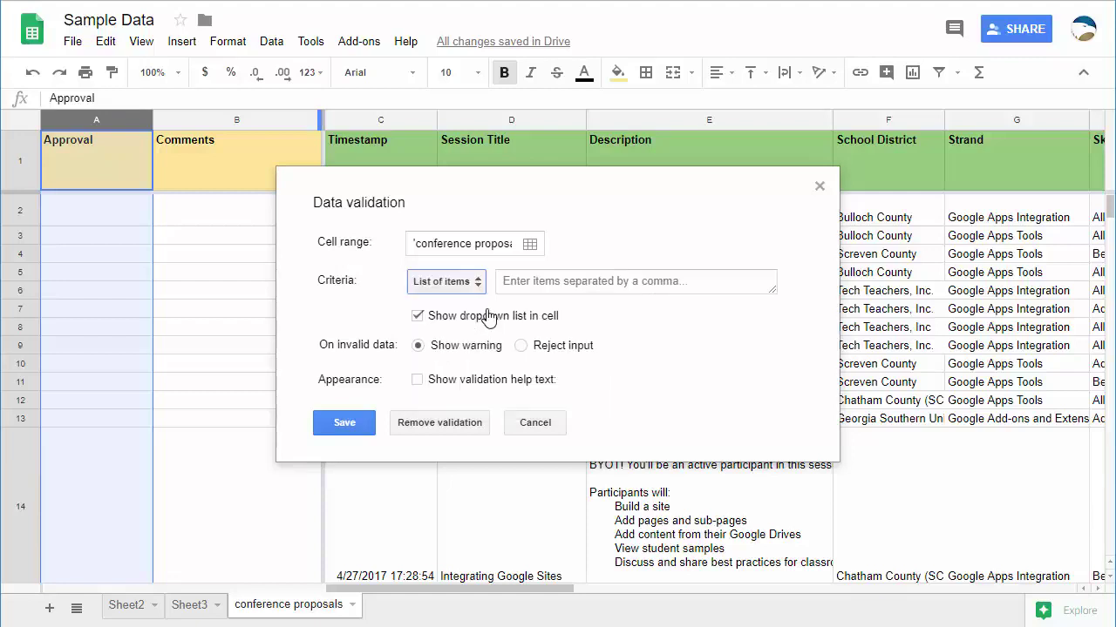
{"action": "left_click", "coordinate": [522, 282]}
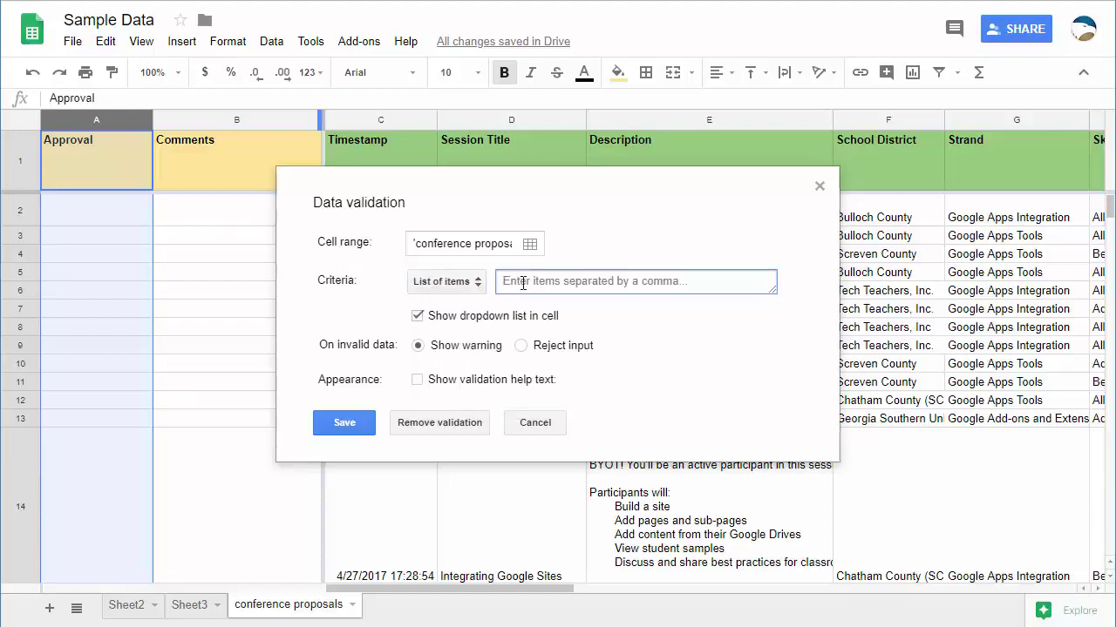
{"action": "type", "text": "yes,No,"}
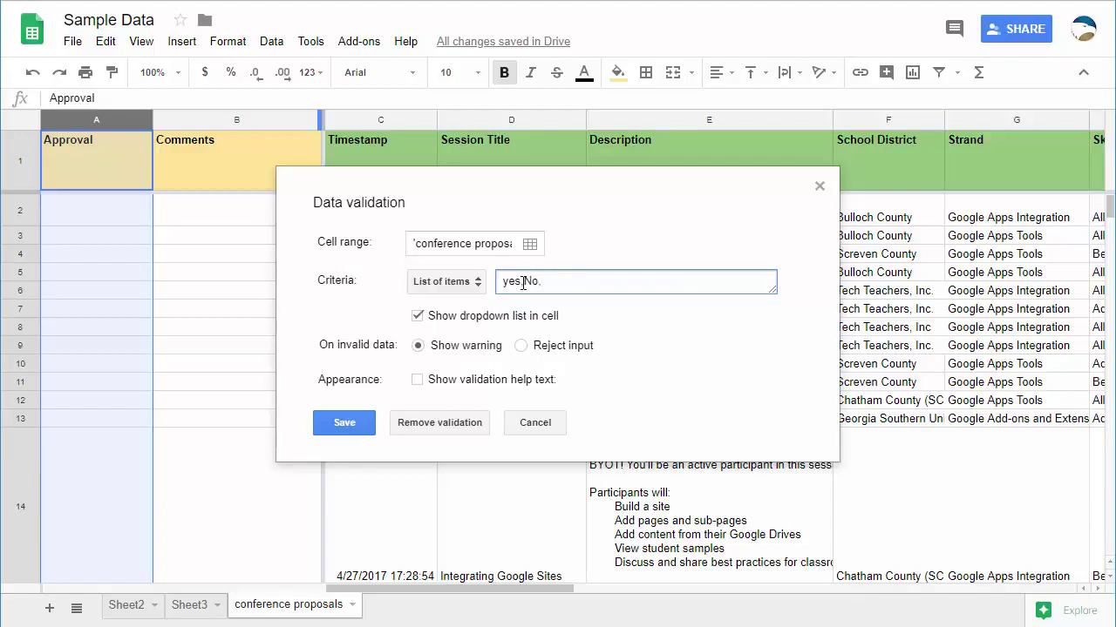
{"action": "type", "text": "Needs Revision"}
{"action": "left_click", "coordinate": [509, 281]}
{"action": "key", "text": "BackSpace"}
{"action": "type", "text": "Y"}
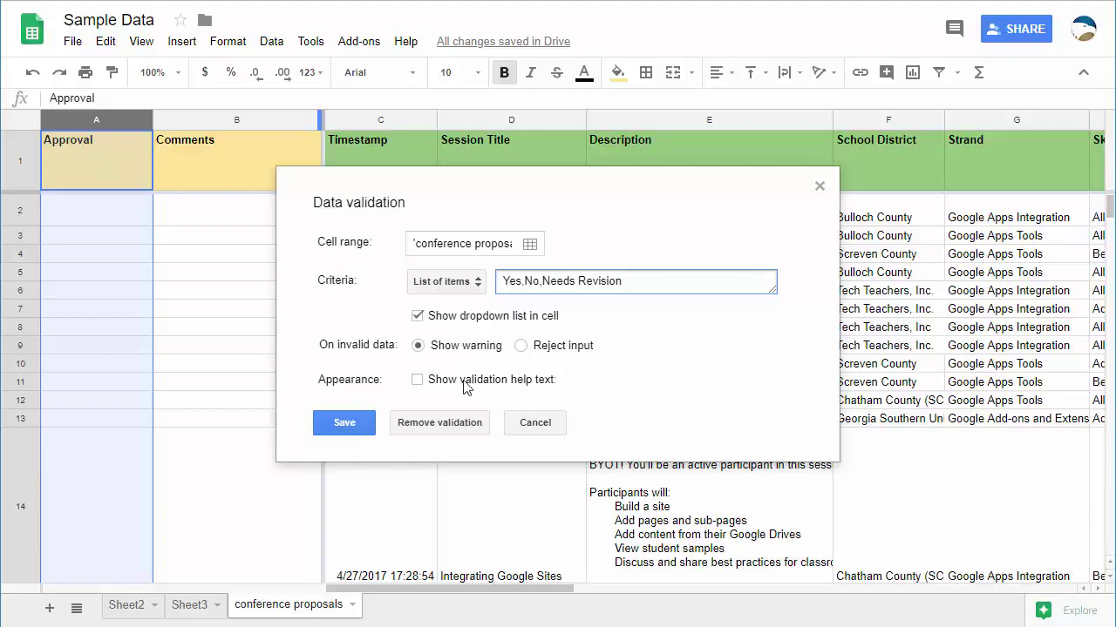
- Enable help text, save the rule, and check the drop-down in cell A2
{"action": "left_click", "coordinate": [418, 380]}
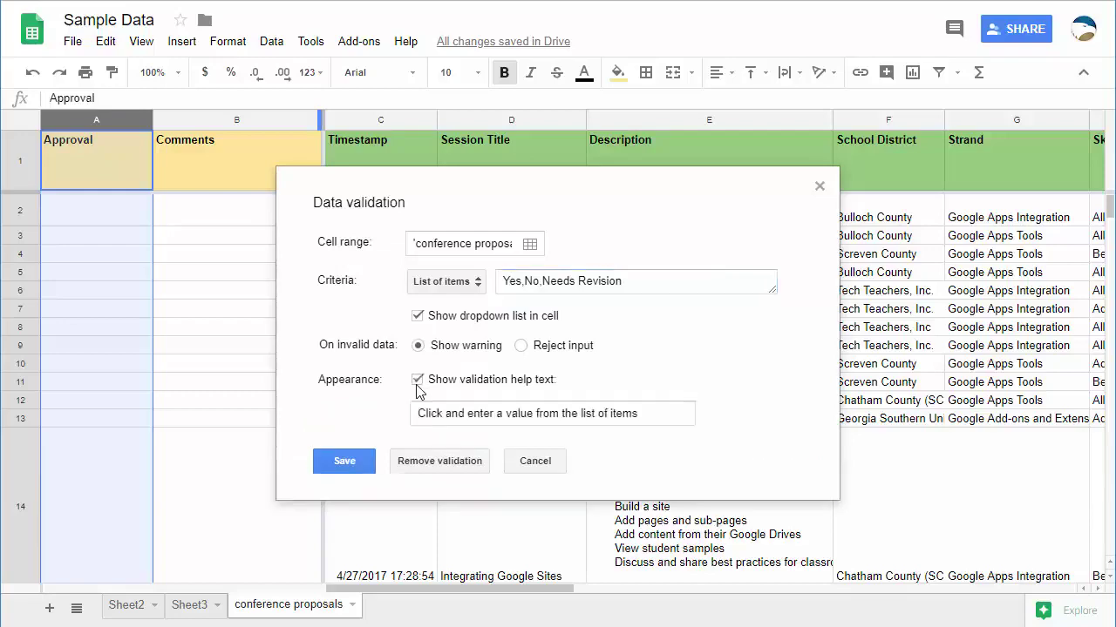
{"action": "left_click", "coordinate": [344, 461]}
{"action": "left_click", "coordinate": [143, 215]}
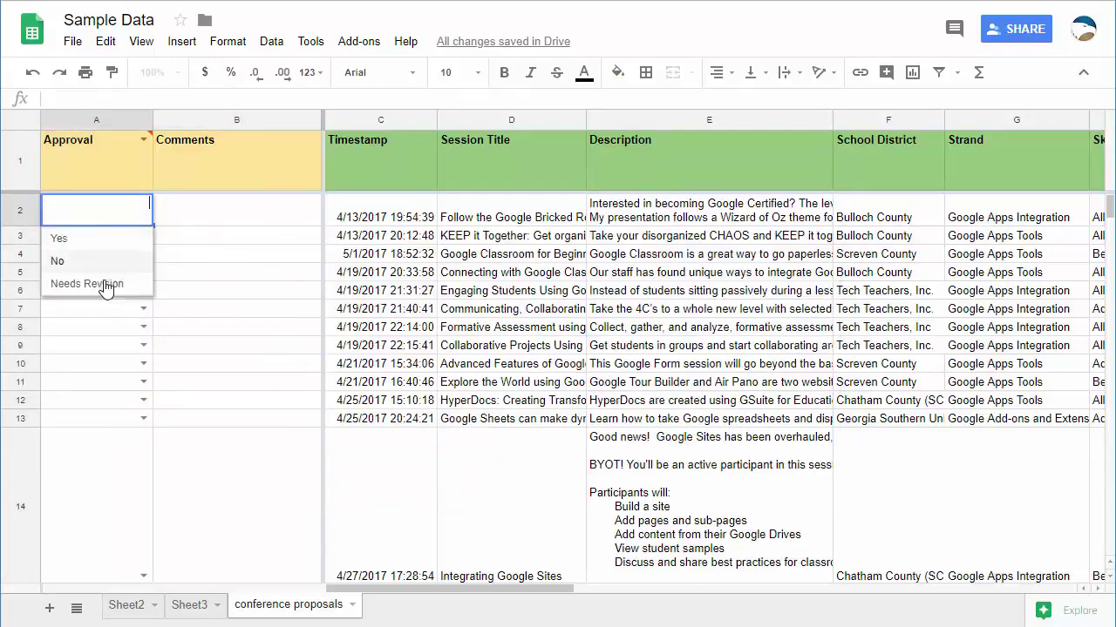
{"action": "key", "text": "Escape"}
- Remove the data validation from the Approval header cell A1
{"action": "left_click", "coordinate": [111, 166]}
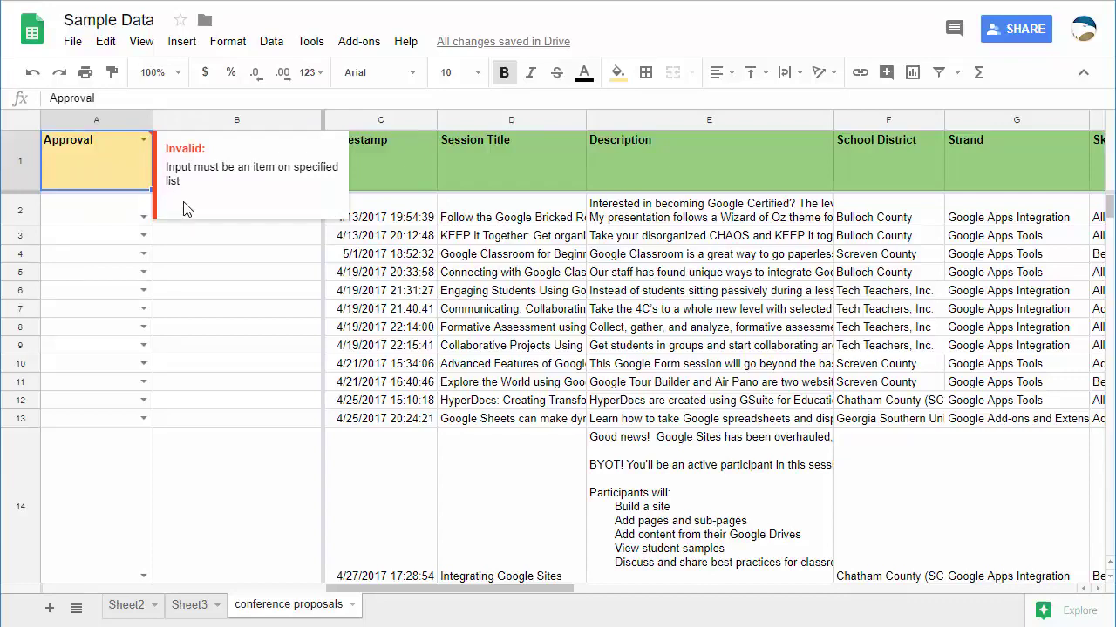
{"action": "left_click", "coordinate": [271, 40]}
{"action": "left_click", "coordinate": [324, 210]}
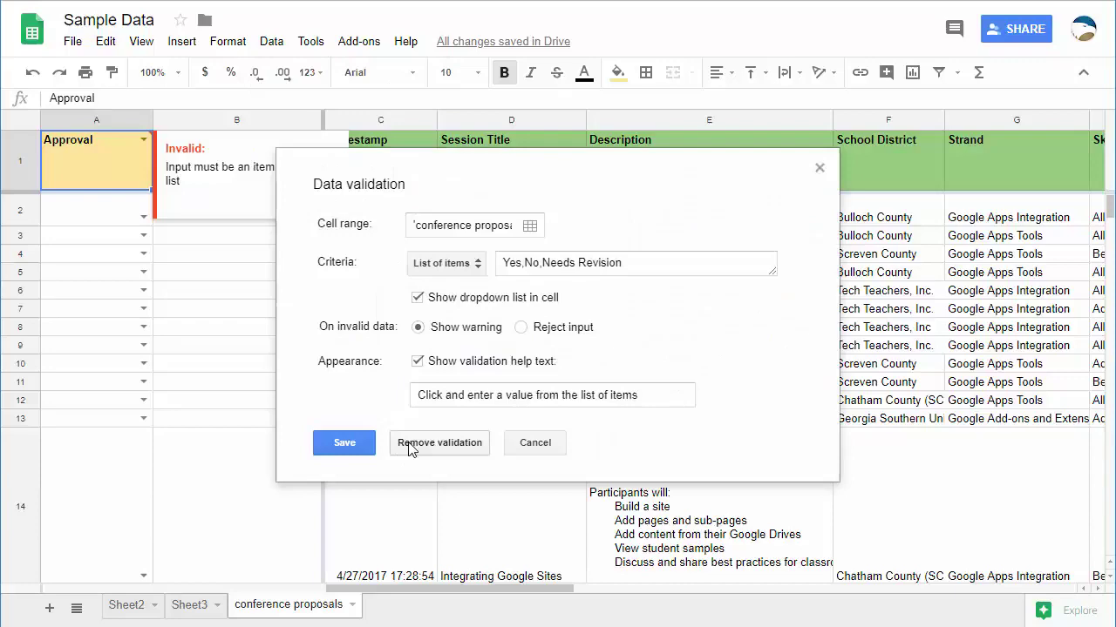
{"action": "left_click", "coordinate": [438, 443]}
{"action": "key", "text": "Down"}
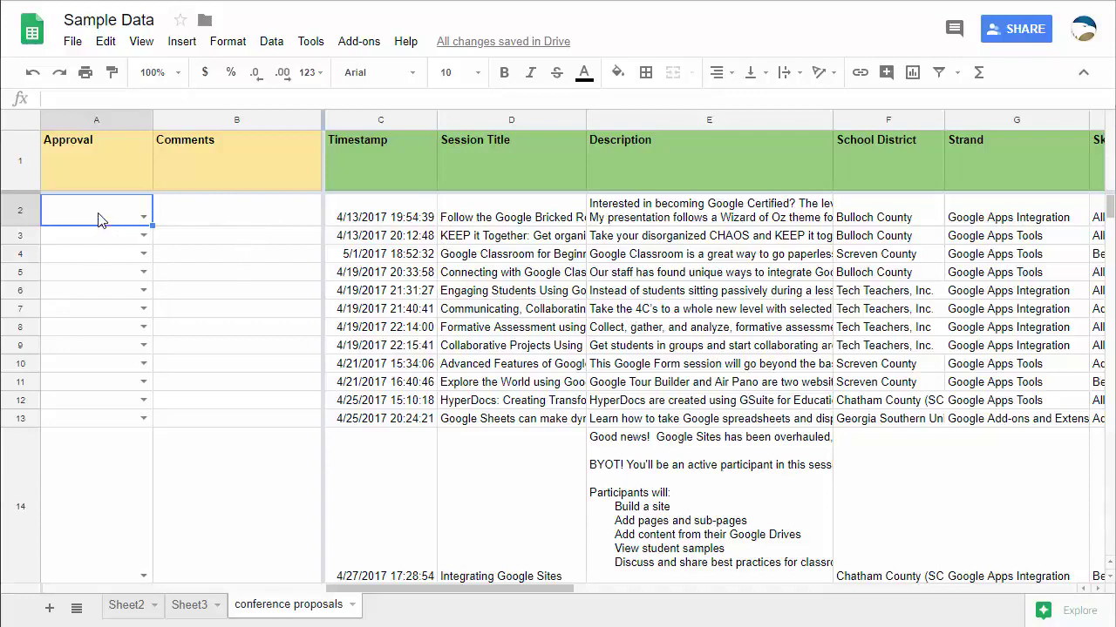
- Select columns C to L, the proposal data through Presenter, as the block to lock
{"action": "left_click_drag", "start_coordinate": [99, 219], "coordinate": [249, 455]}
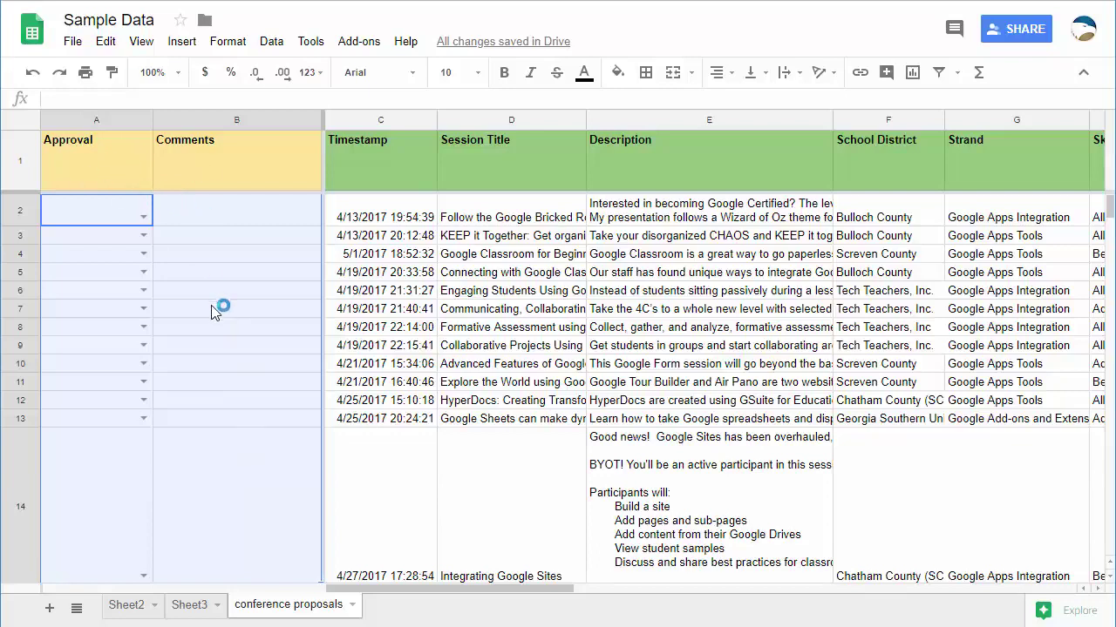
{"action": "key", "text": "ctrl+Home"}
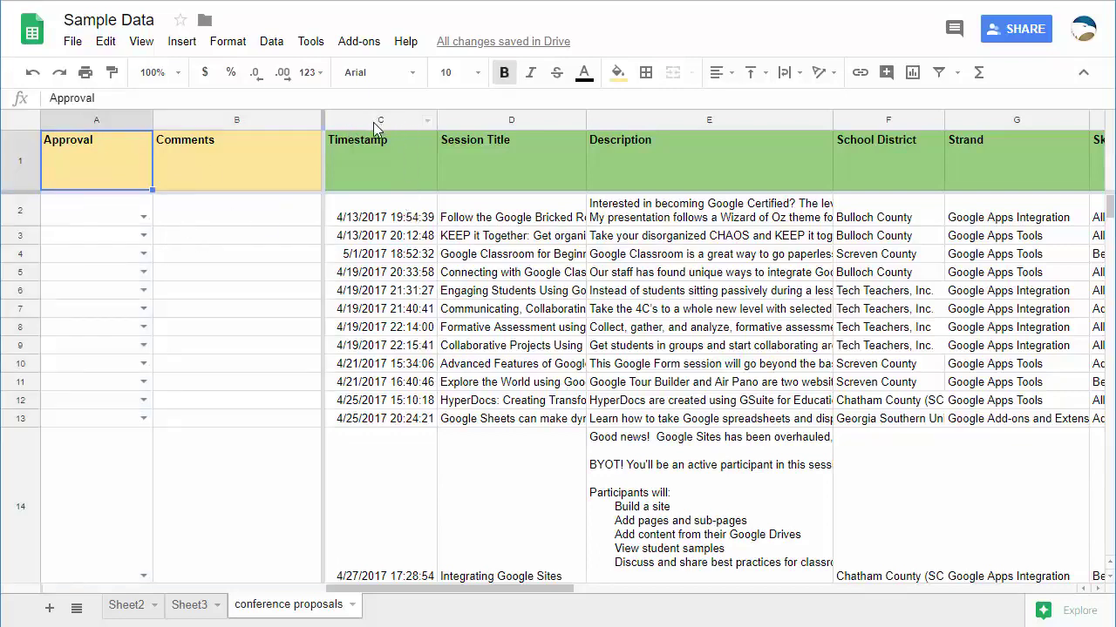
{"action": "left_click_drag", "start_coordinate": [367, 122], "coordinate": [710, 180]}
{"action": "left_click", "coordinate": [821, 590]}
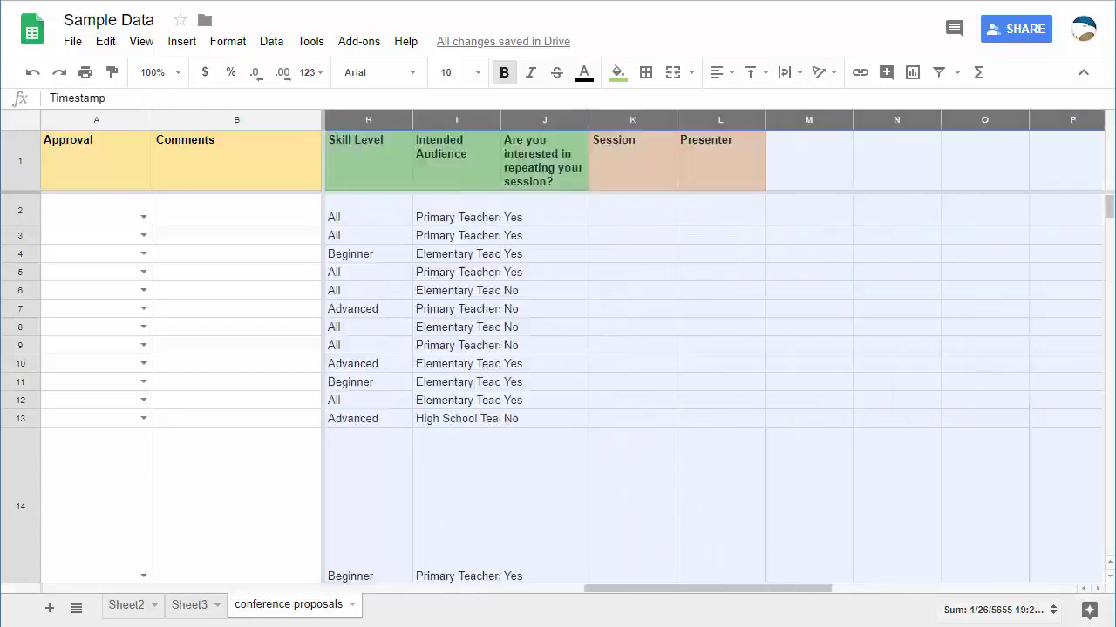
{"action": "left_click", "coordinate": [367, 590]}
{"action": "left_click", "coordinate": [242, 218]}
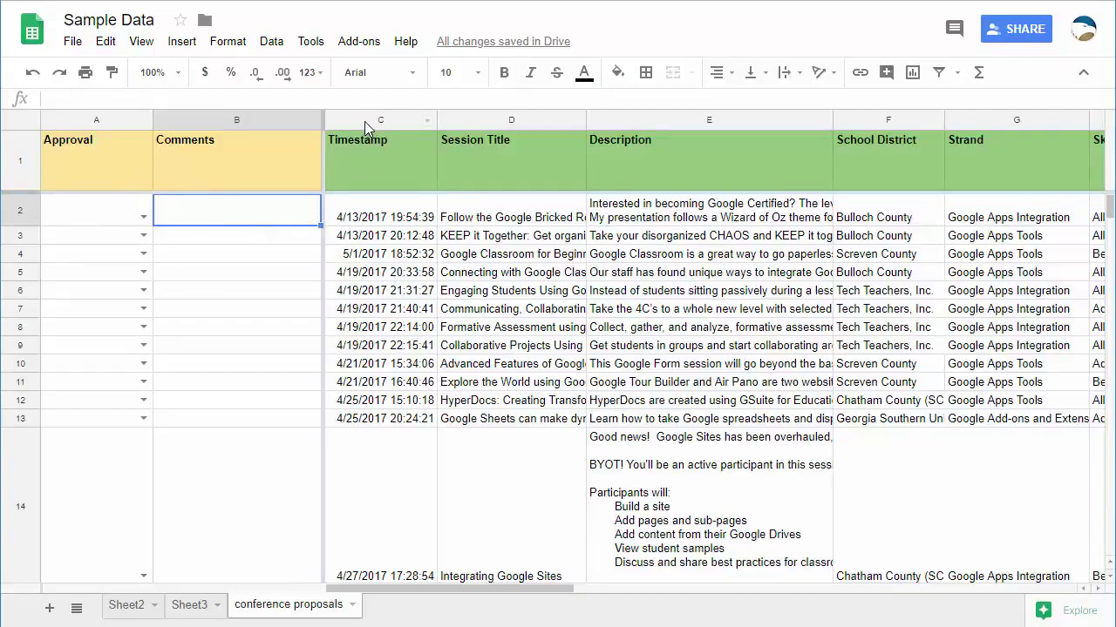
{"action": "left_click_drag", "start_coordinate": [365, 121], "coordinate": [740, 131]}
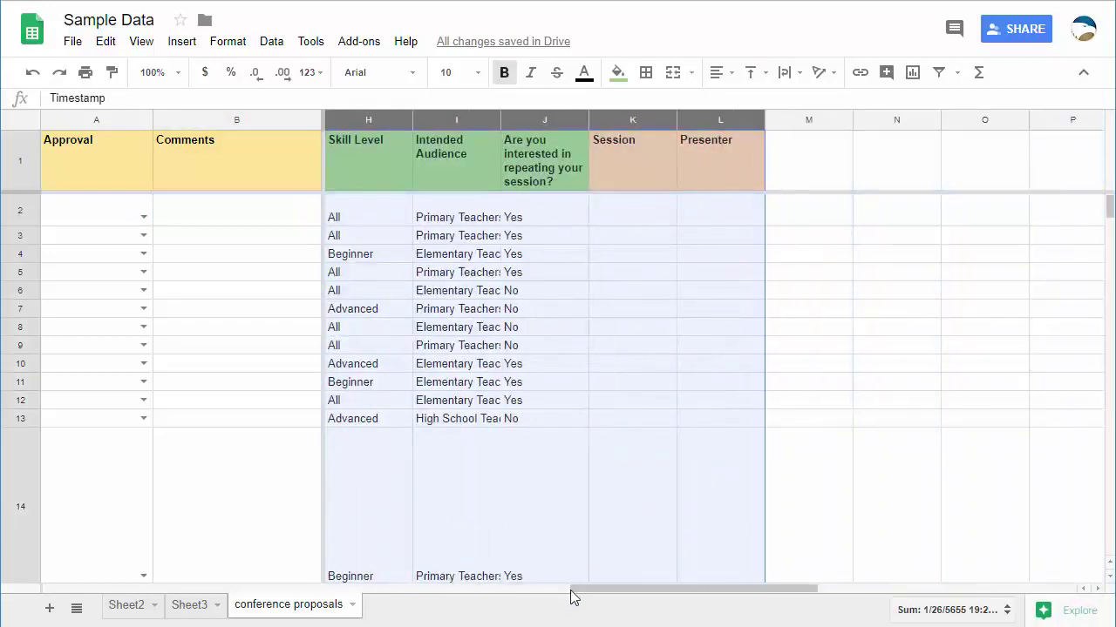
- Add columns C:L as a protected range described 'locked area' and proceed to its permissions
{"action": "left_click", "coordinate": [268, 44]}
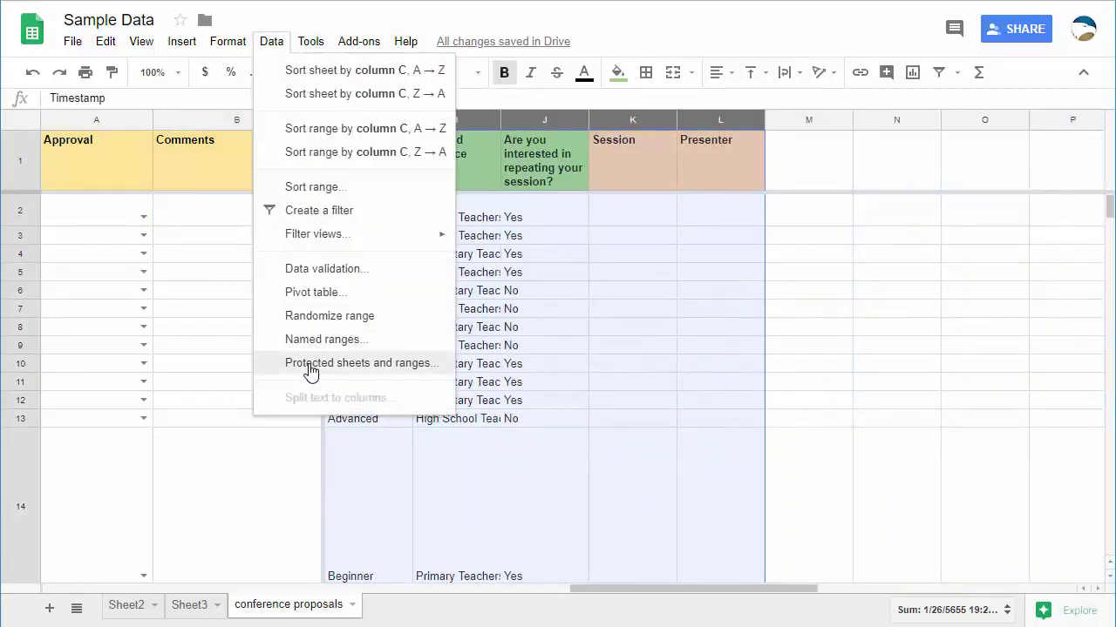
{"action": "left_click", "coordinate": [311, 370]}
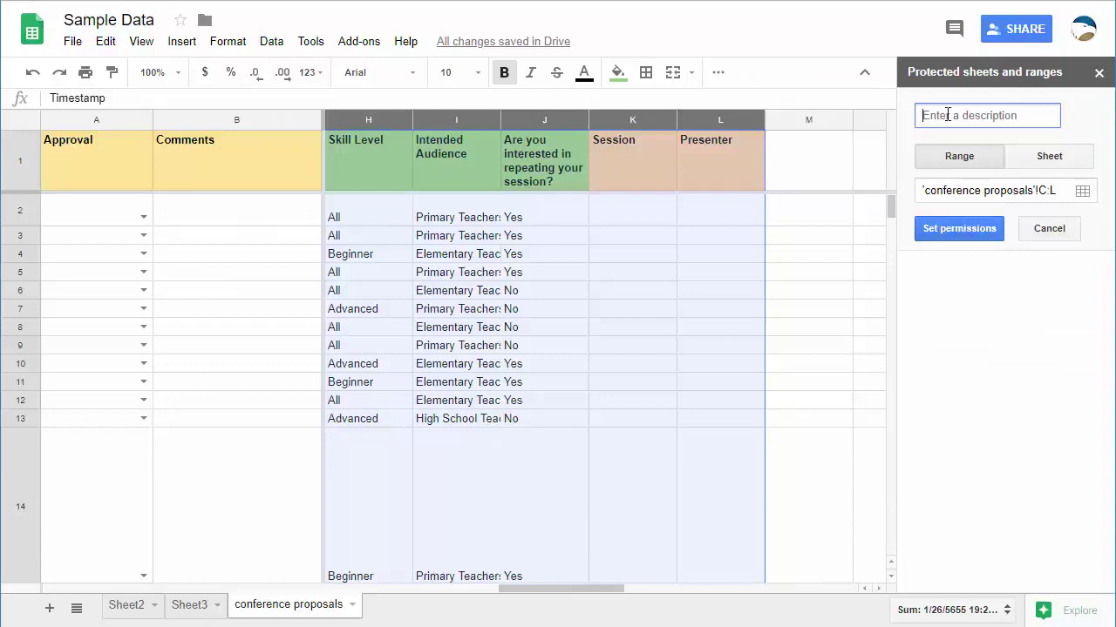
{"action": "type", "text": "locked area"}
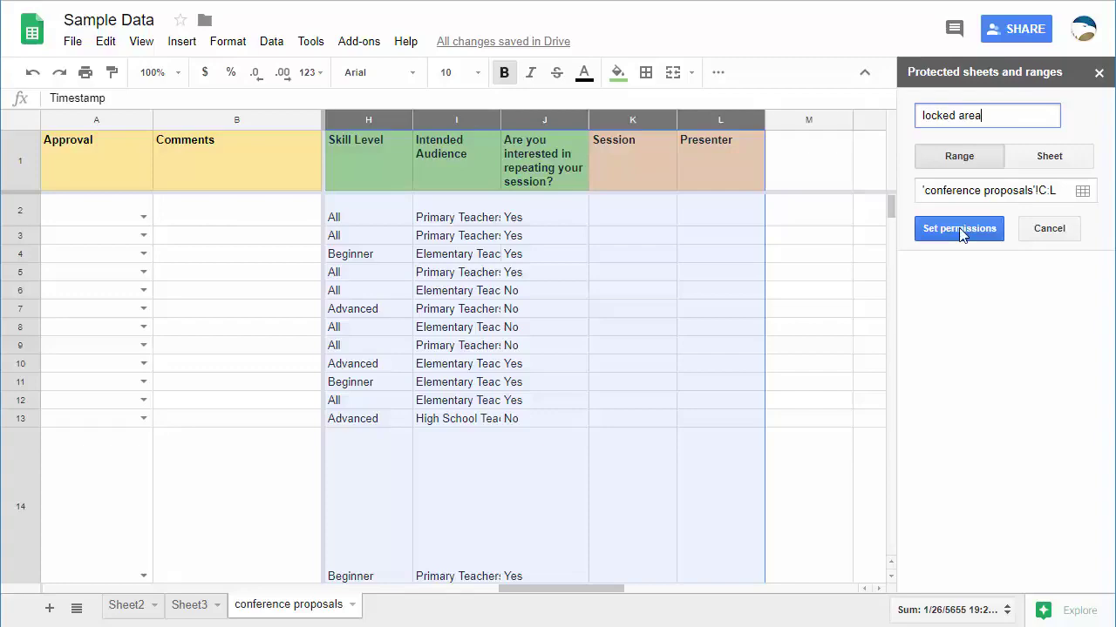
{"action": "left_click", "coordinate": [960, 232]}
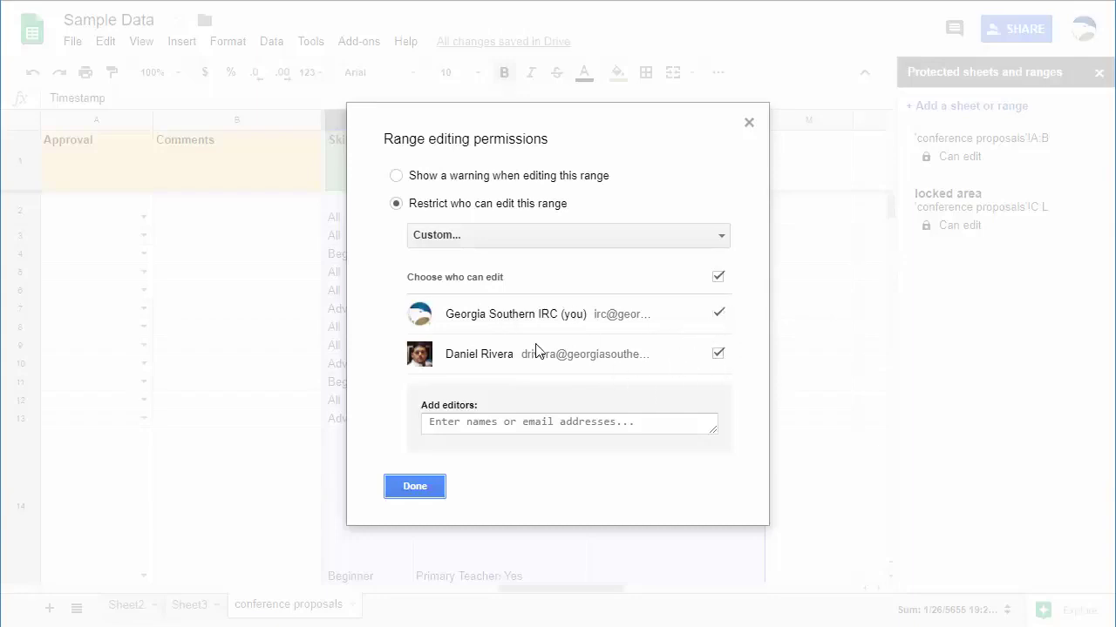
- Drop the other editor and make the locked area range warning-only
{"action": "left_click", "coordinate": [718, 355]}
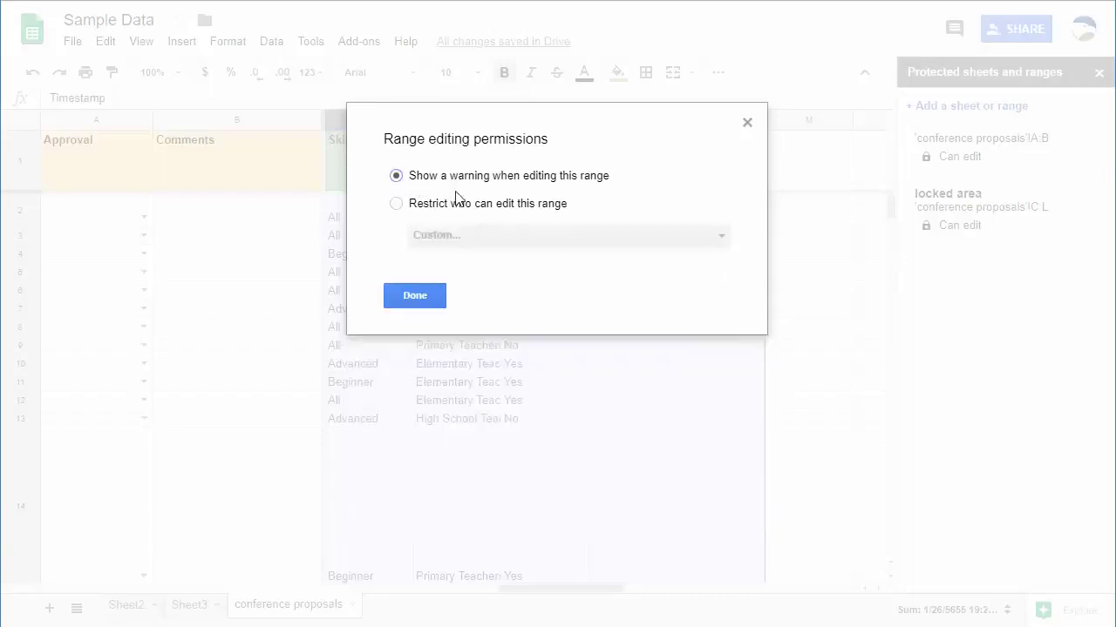
{"action": "left_click", "coordinate": [410, 179]}
- Test the warning by entering 'asdf' in J4, cancel to keep Yes, and remove the protection
{"action": "left_click", "coordinate": [424, 290]}
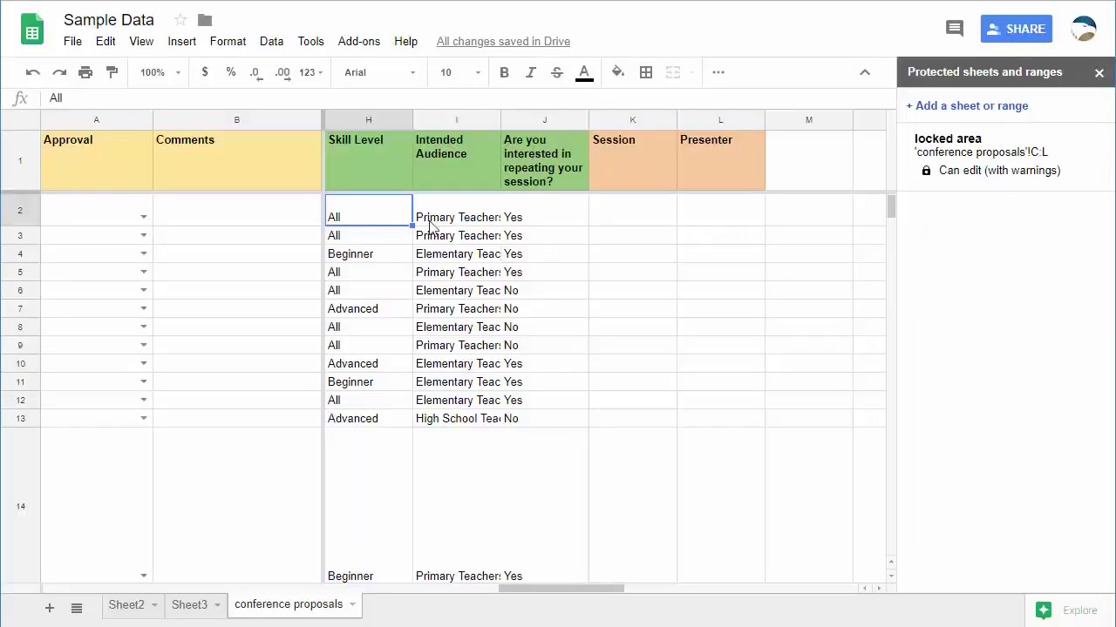
{"action": "left_click", "coordinate": [492, 260]}
{"action": "left_click", "coordinate": [545, 264]}
{"action": "type", "text": "asdf"}
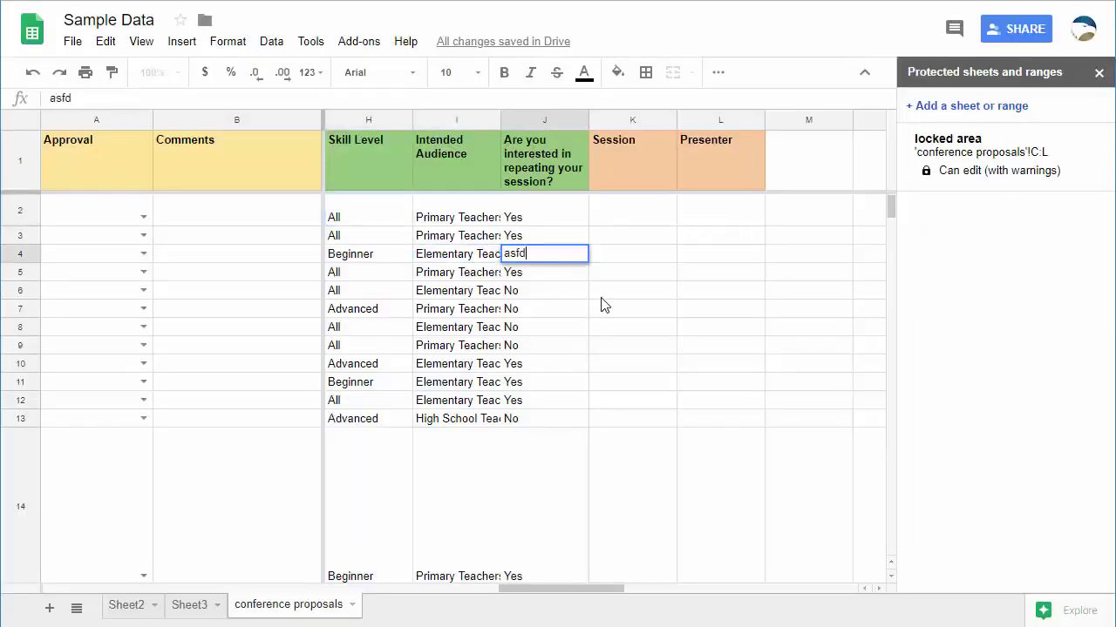
{"action": "key", "text": "Return"}
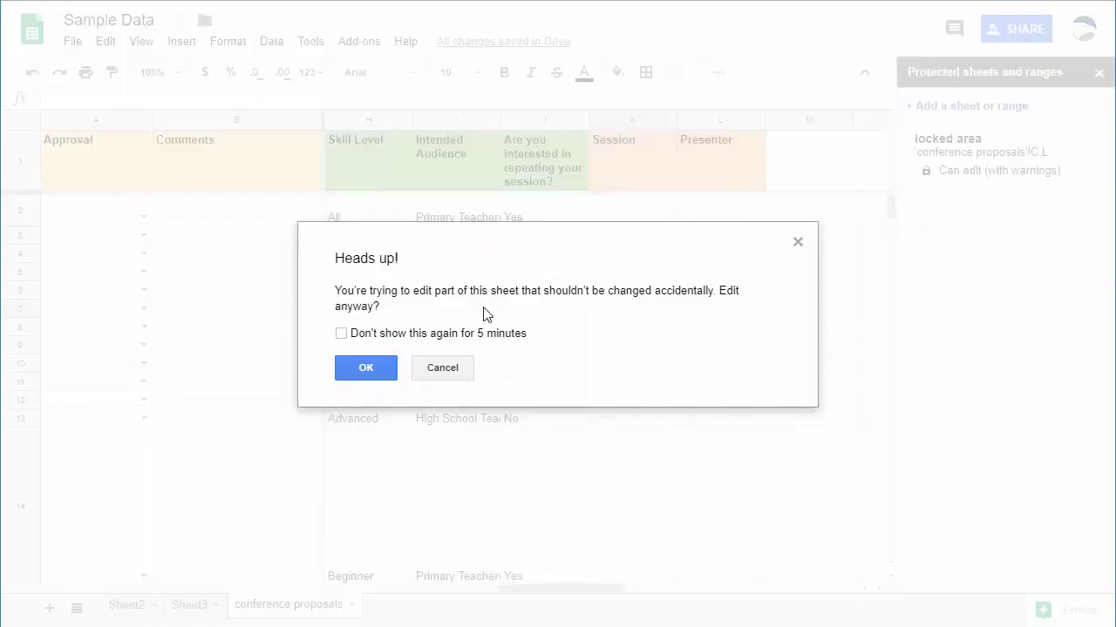
{"action": "left_click", "coordinate": [466, 368]}
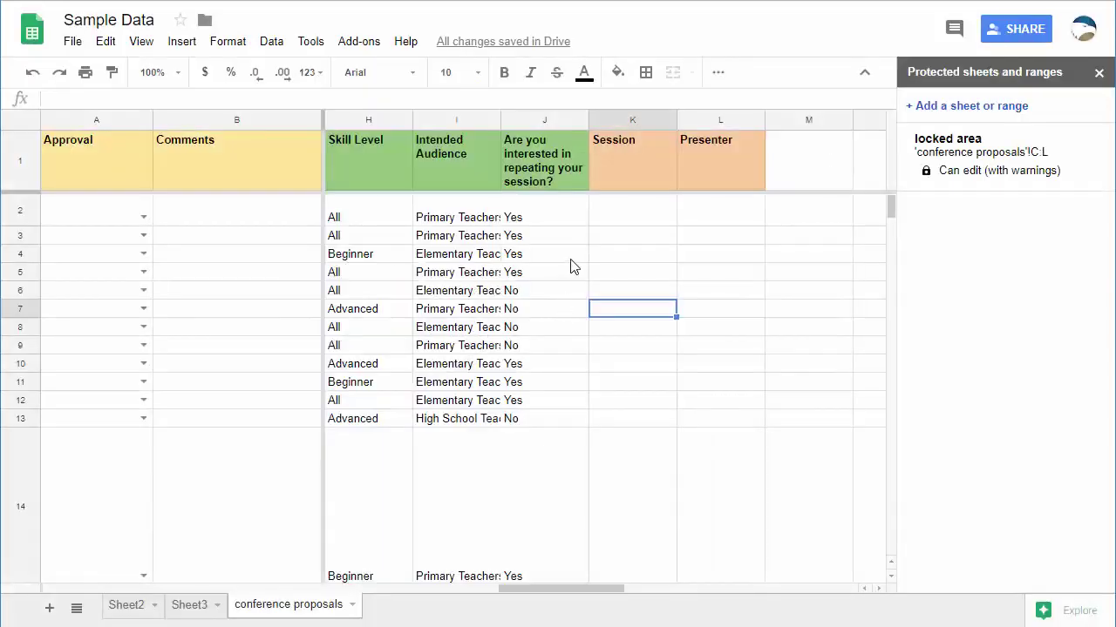
{"action": "left_click", "coordinate": [540, 254]}
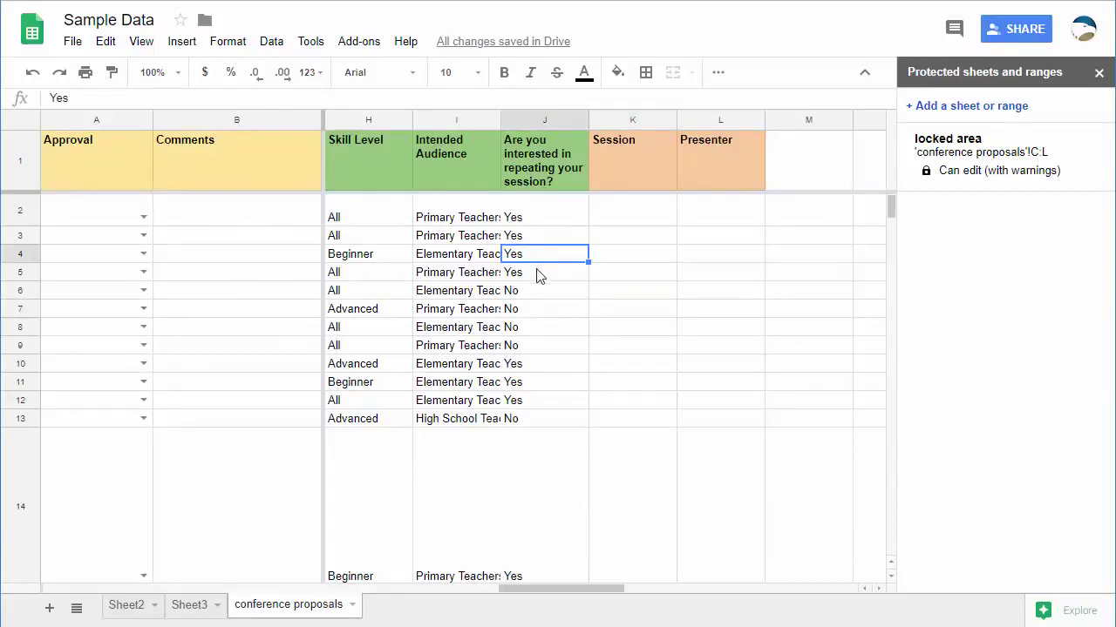
{"action": "key", "text": "ctrl+Home"}
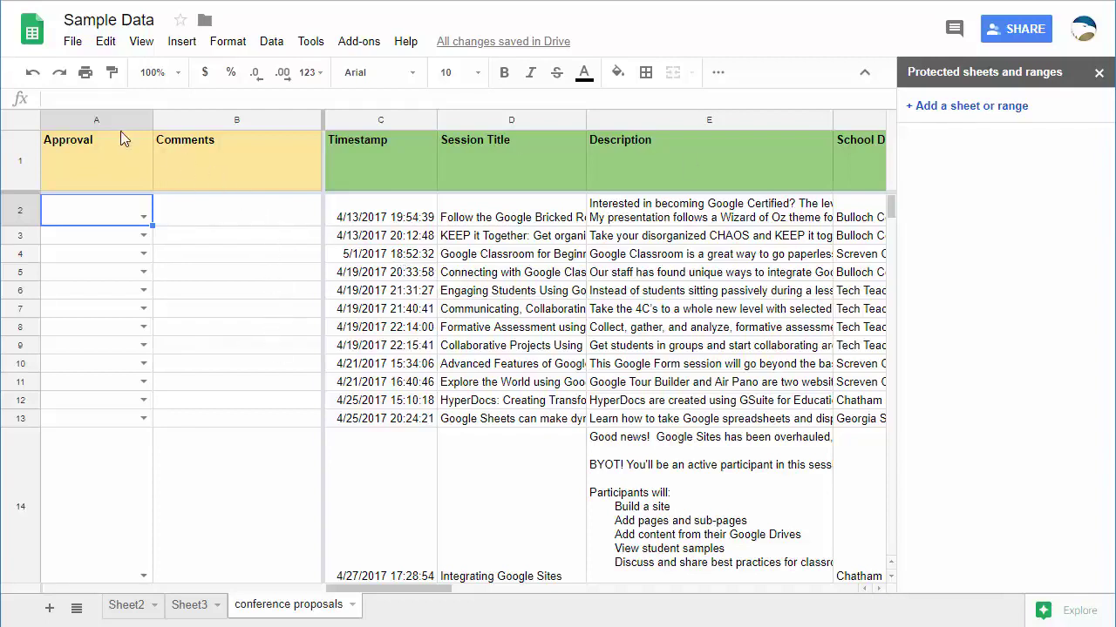
- Protect the whole conference proposals sheet except columns A:B
{"action": "left_click", "coordinate": [954, 107]}
{"action": "left_click", "coordinate": [1049, 156]}
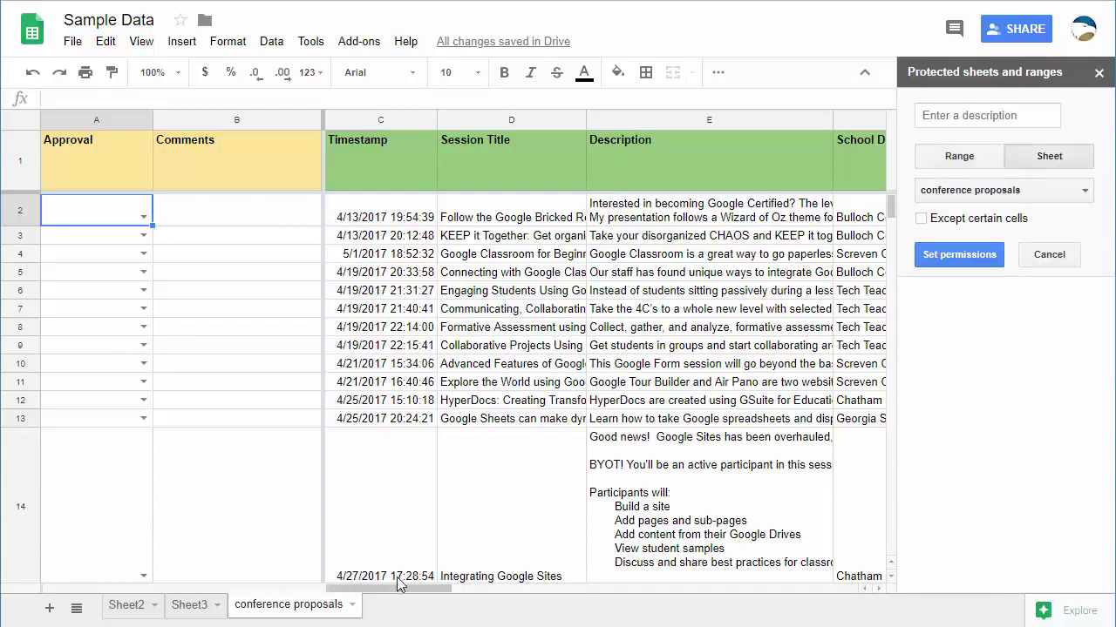
{"action": "left_click", "coordinate": [921, 219]}
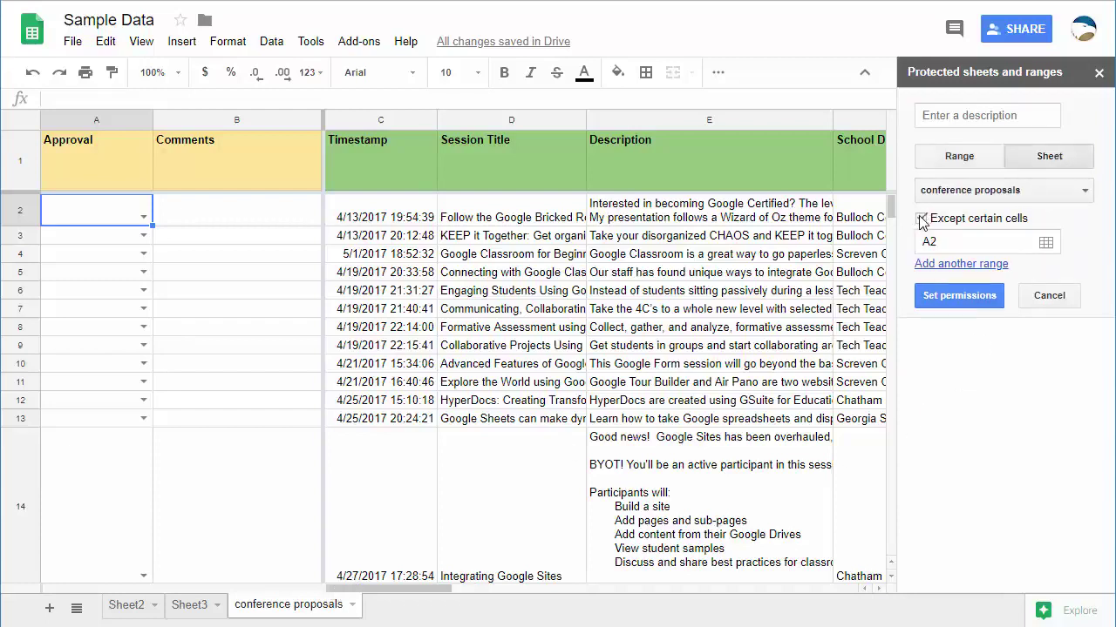
{"action": "left_click", "coordinate": [1045, 244]}
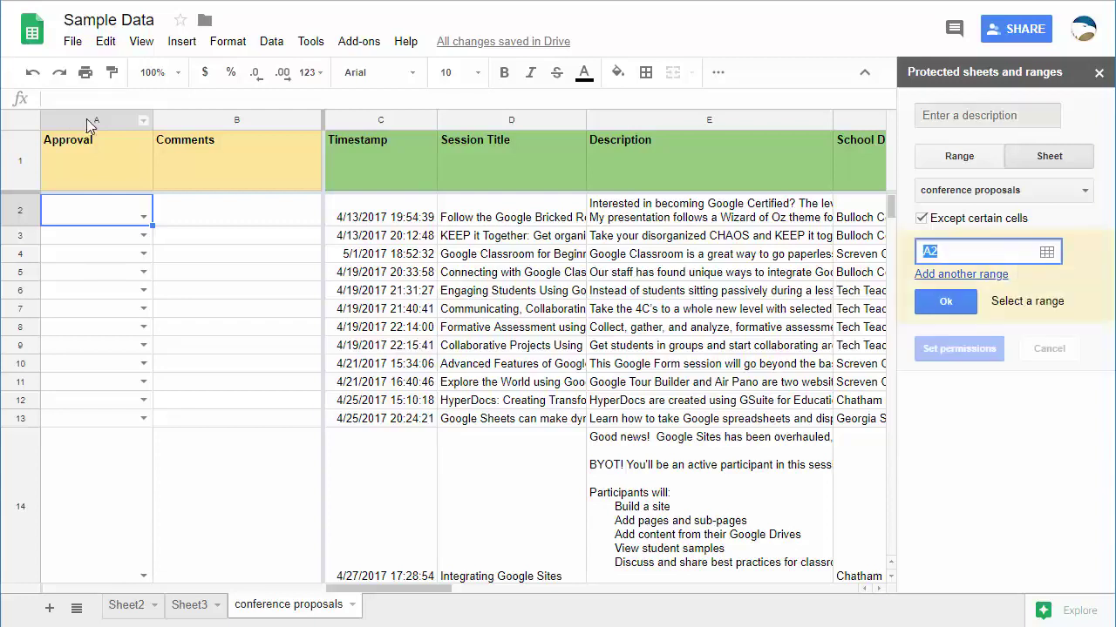
{"action": "left_click_drag", "start_coordinate": [91, 120], "coordinate": [246, 144]}
{"action": "left_click", "coordinate": [948, 300]}
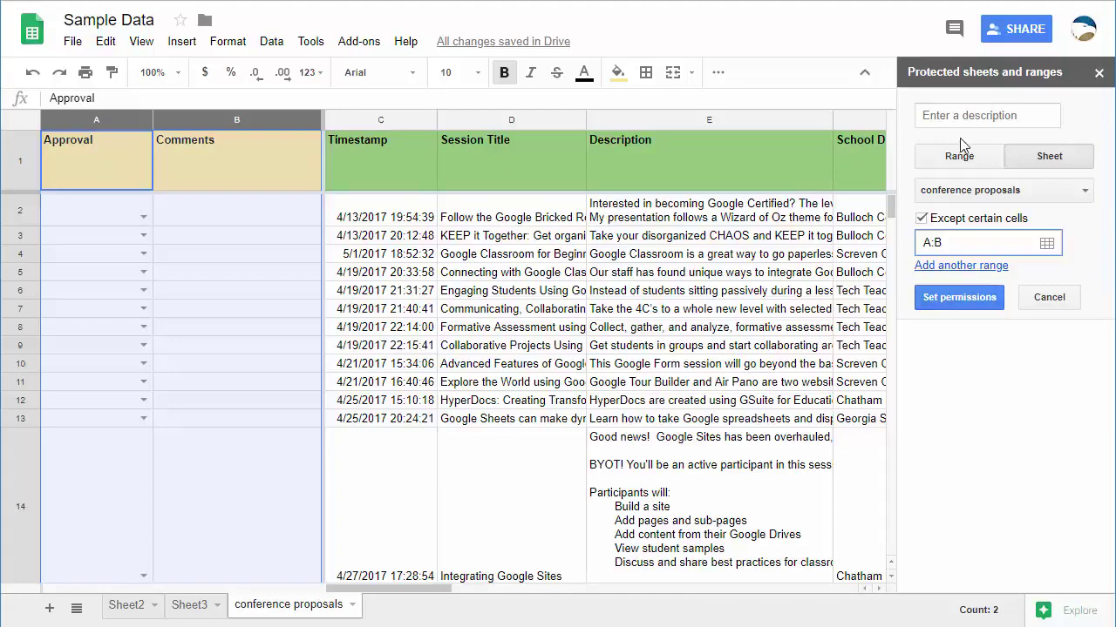
{"action": "left_click", "coordinate": [958, 297]}
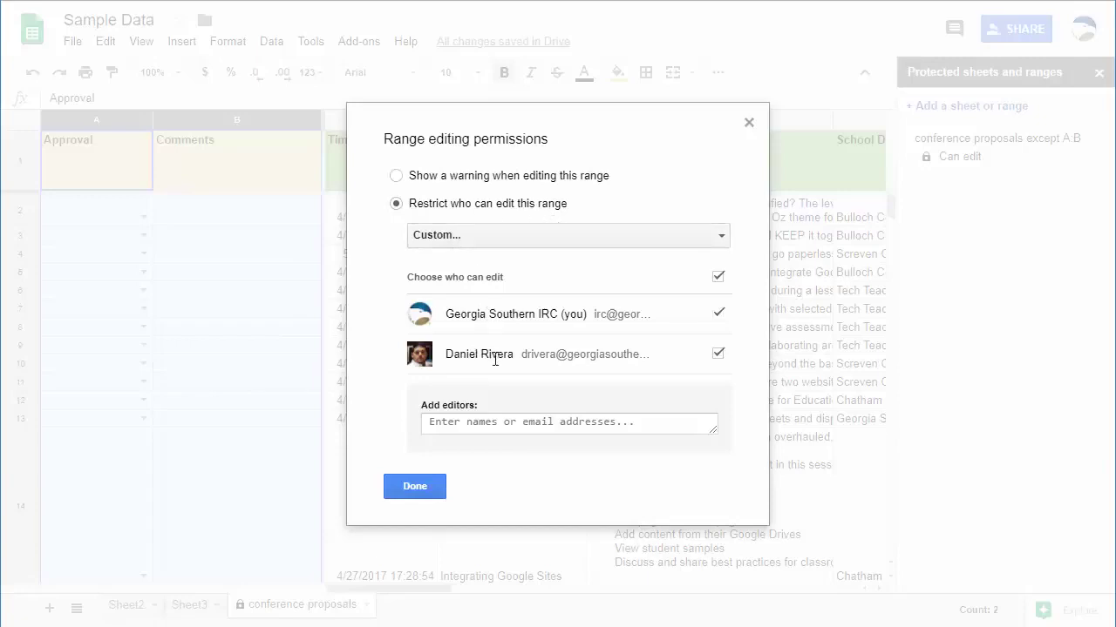
- Restrict editing of the sheet protection to the owner only
{"action": "left_click", "coordinate": [458, 181]}
{"action": "left_click", "coordinate": [444, 208]}
{"action": "left_click", "coordinate": [718, 354]}
{"action": "left_click", "coordinate": [415, 486]}
{"action": "left_click", "coordinate": [261, 253]}
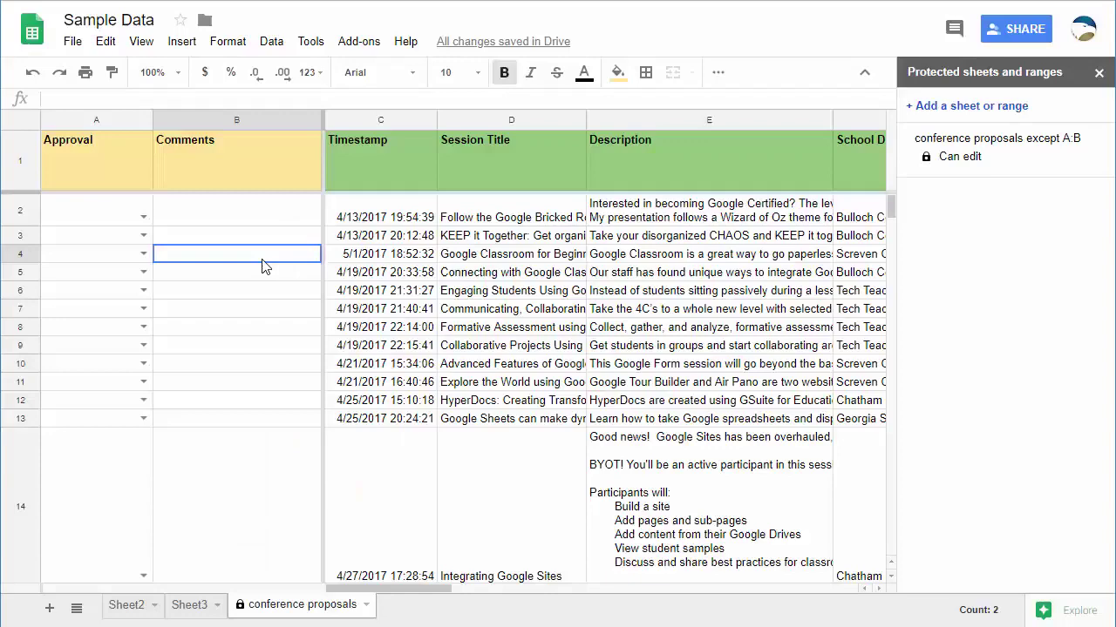
- In the second account's window, enter test text 'sjsfdjksfad' in Comments cell B2
{"action": "left_click", "coordinate": [195, 185]}
{"action": "left_click_drag", "start_coordinate": [111, 170], "coordinate": [271, 174]}
{"action": "key", "text": "alt+Tab"}
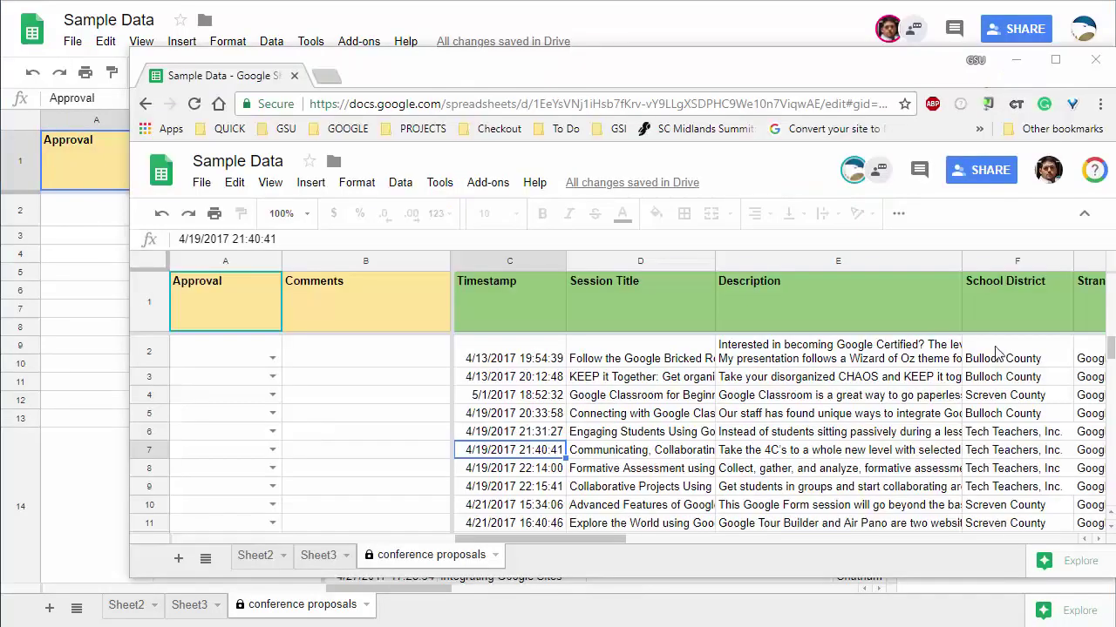
{"action": "left_click", "coordinate": [876, 65]}
{"action": "left_click_drag", "start_coordinate": [876, 65], "coordinate": [839, 17]}
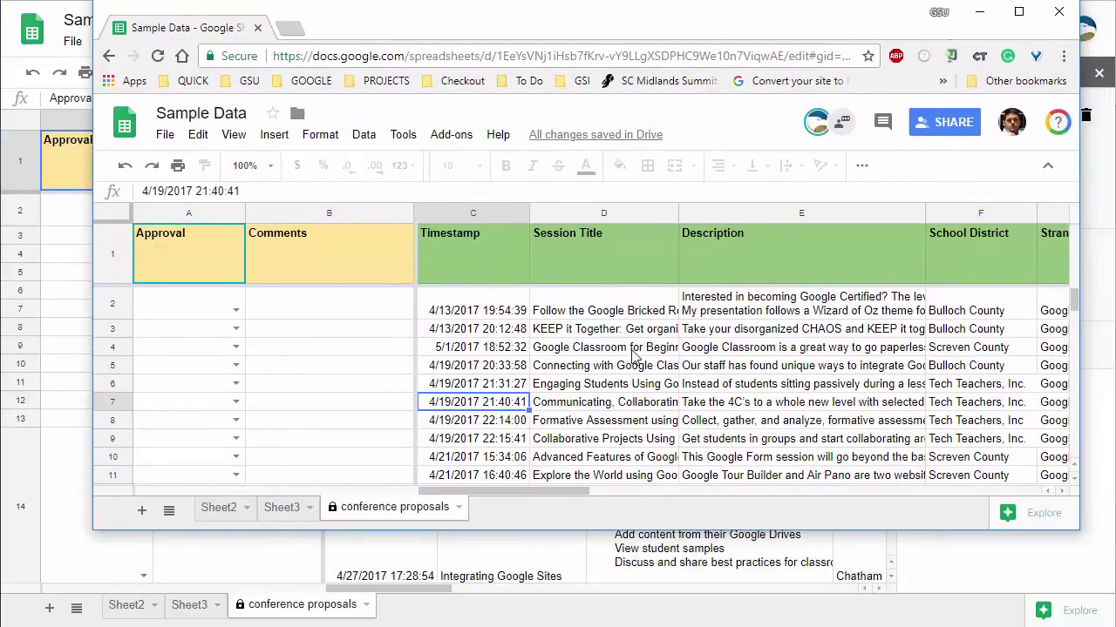
{"action": "left_click", "coordinate": [605, 312]}
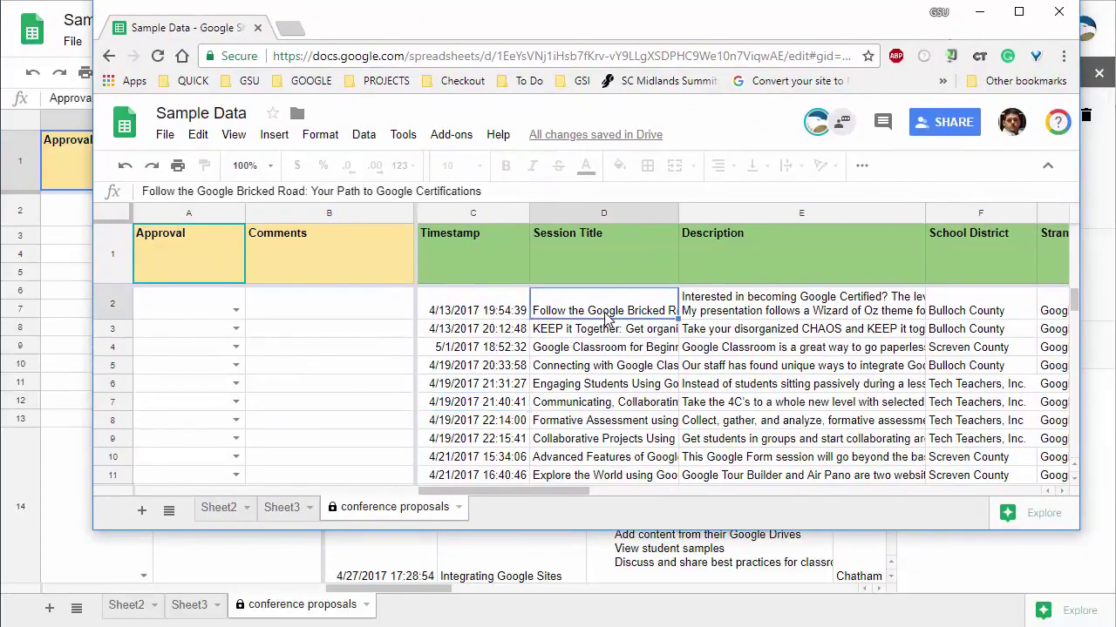
{"action": "left_click", "coordinate": [397, 307]}
{"action": "type", "text": "sjsfdjksfad"}
{"action": "key", "text": "Return"}
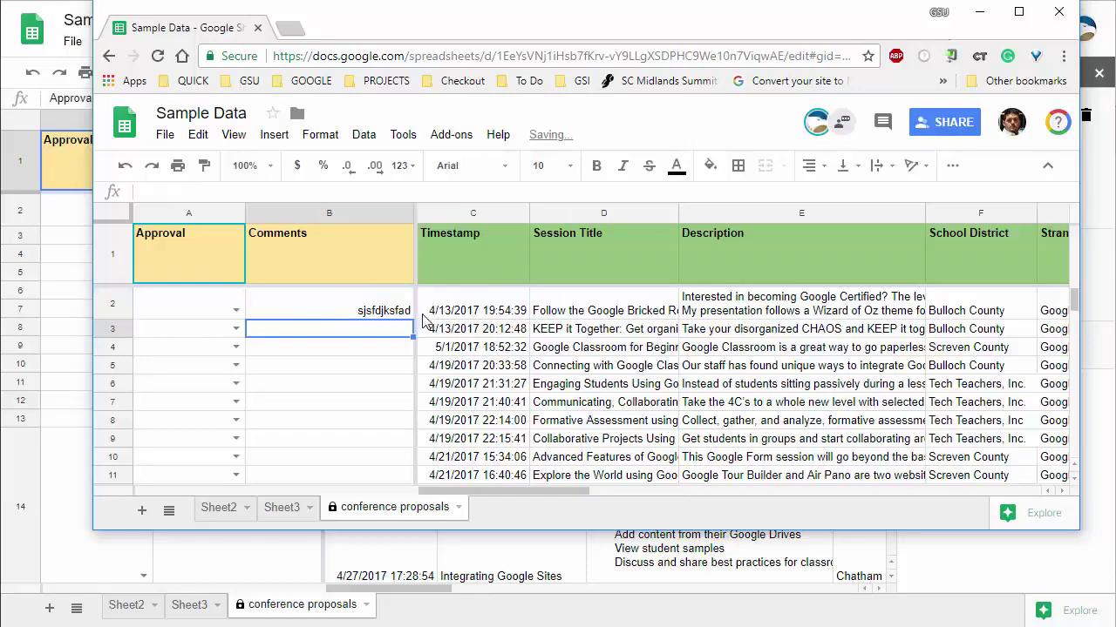
- Try editing timestamp C2, dismiss the protected-cell errors, and return to the owner's window
{"action": "double_click", "coordinate": [468, 298]}
{"action": "key", "text": "Return"}
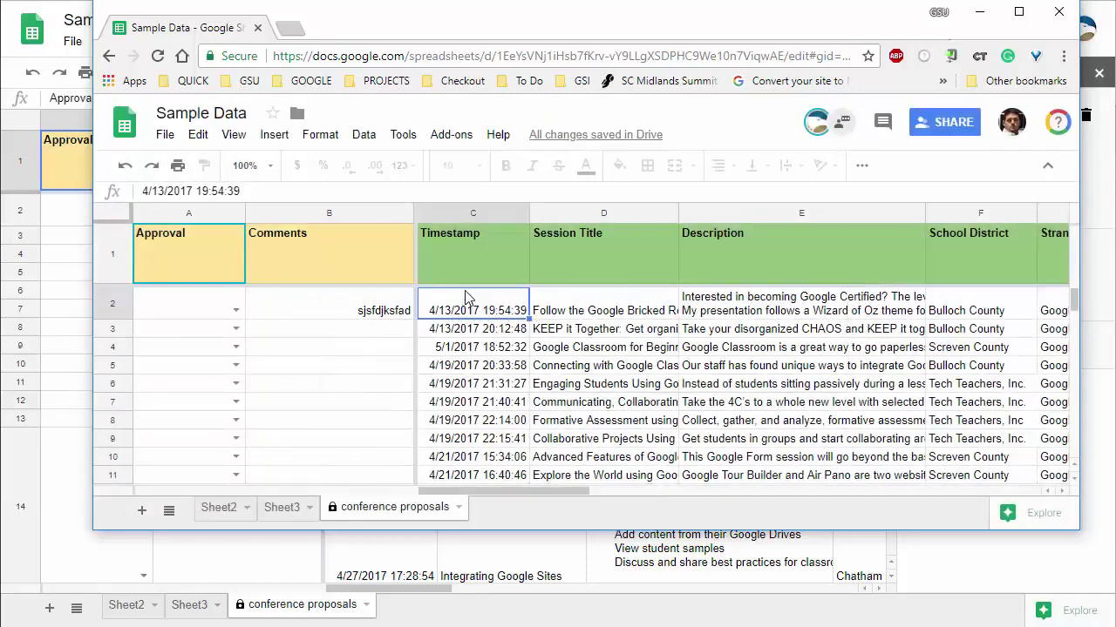
{"action": "double_click", "coordinate": [468, 298]}
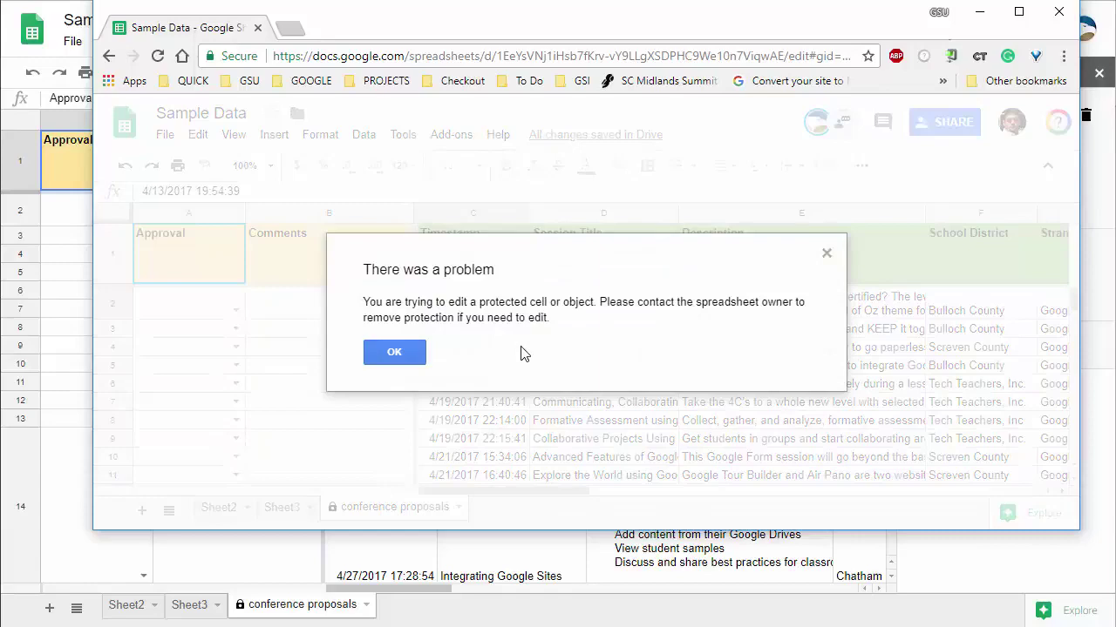
{"action": "left_click", "coordinate": [388, 352]}
{"action": "left_click_drag", "start_coordinate": [203, 263], "coordinate": [320, 405]}
{"action": "key", "text": "alt+Tab"}
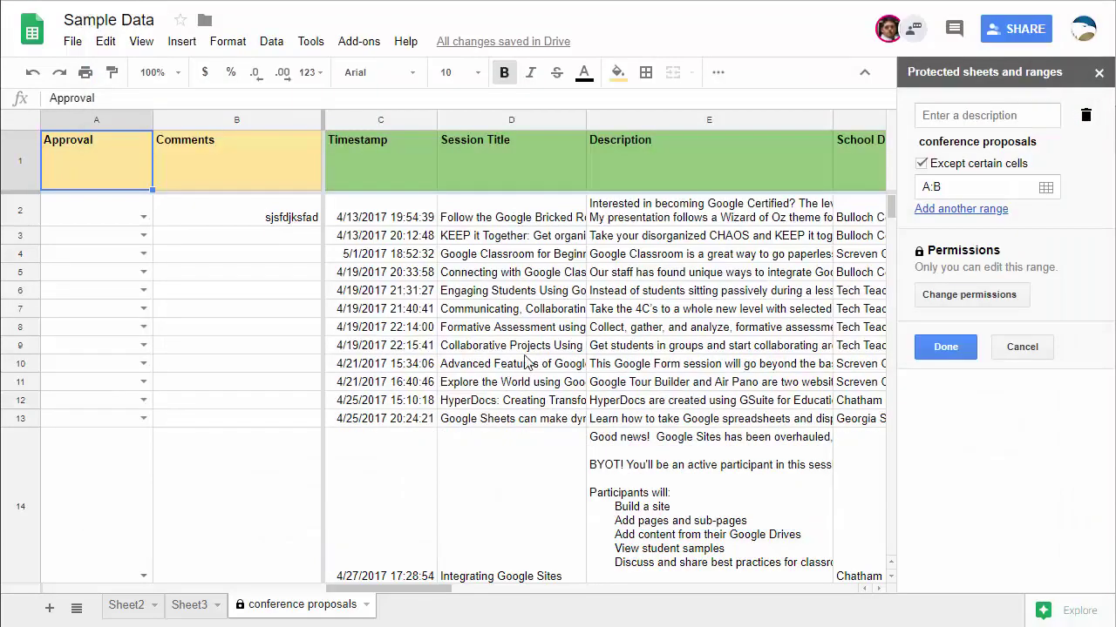
- Select columns A and B and begin a new protected range for 'conference proposals'!A:B
{"action": "left_click", "coordinate": [292, 251]}
{"action": "left_click", "coordinate": [247, 214]}
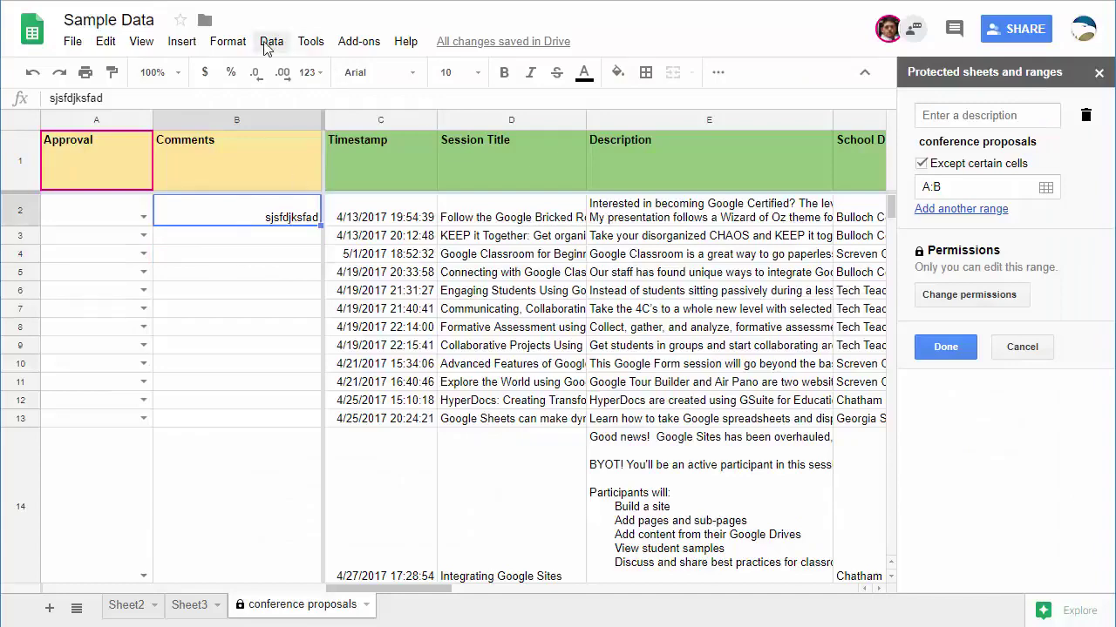
{"action": "left_click_drag", "start_coordinate": [84, 122], "coordinate": [293, 140]}
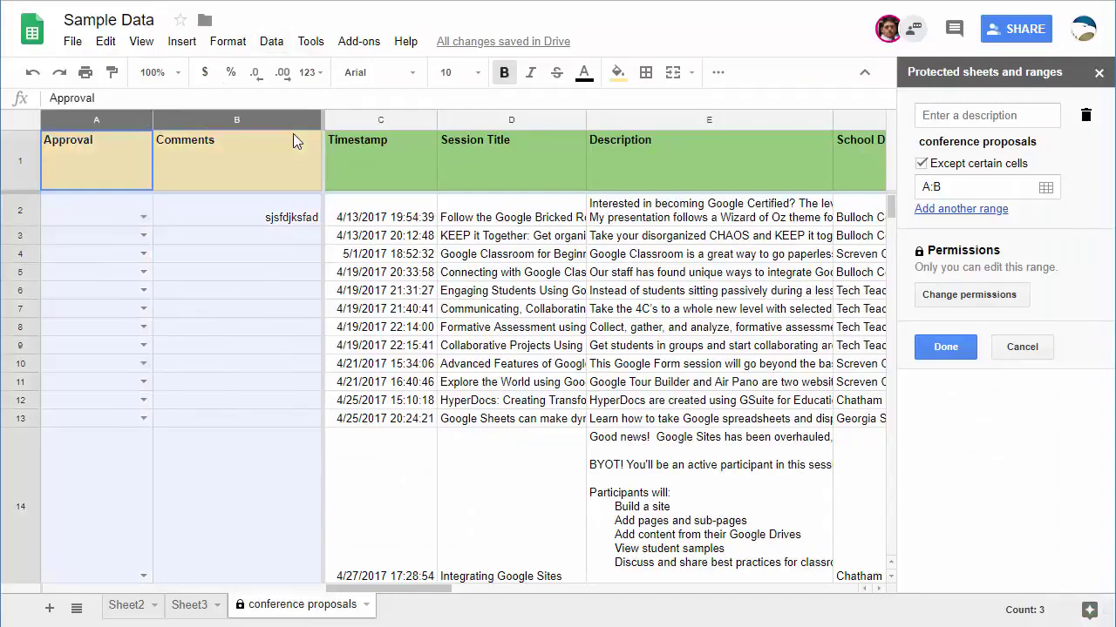
{"action": "left_click", "coordinate": [271, 41]}
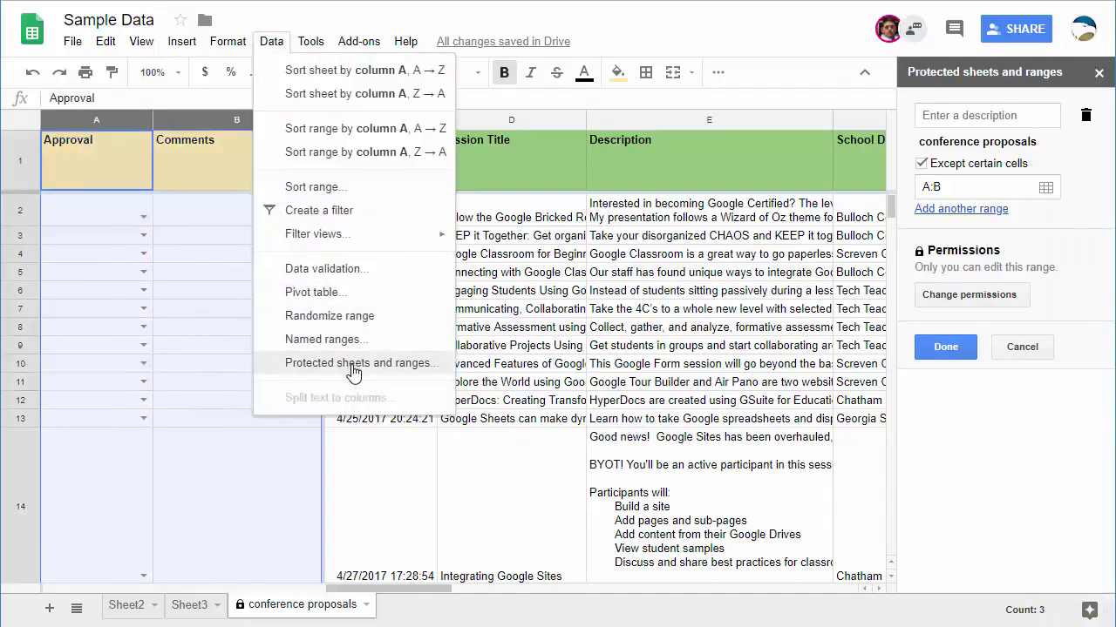
{"action": "left_click", "coordinate": [292, 365]}
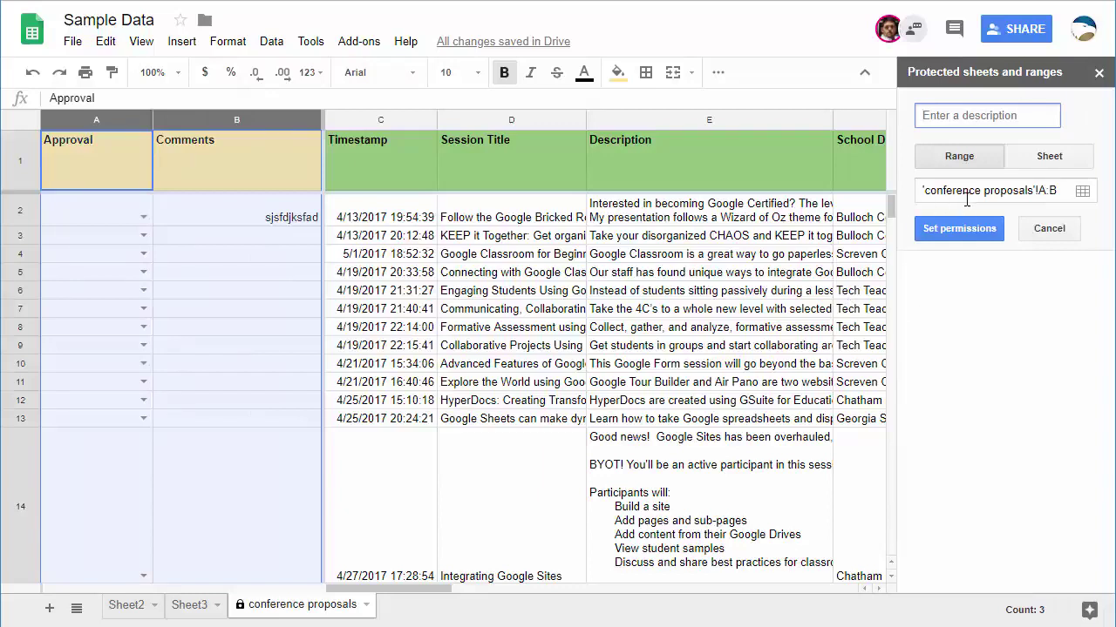
{"action": "left_click", "coordinate": [637, 277]}
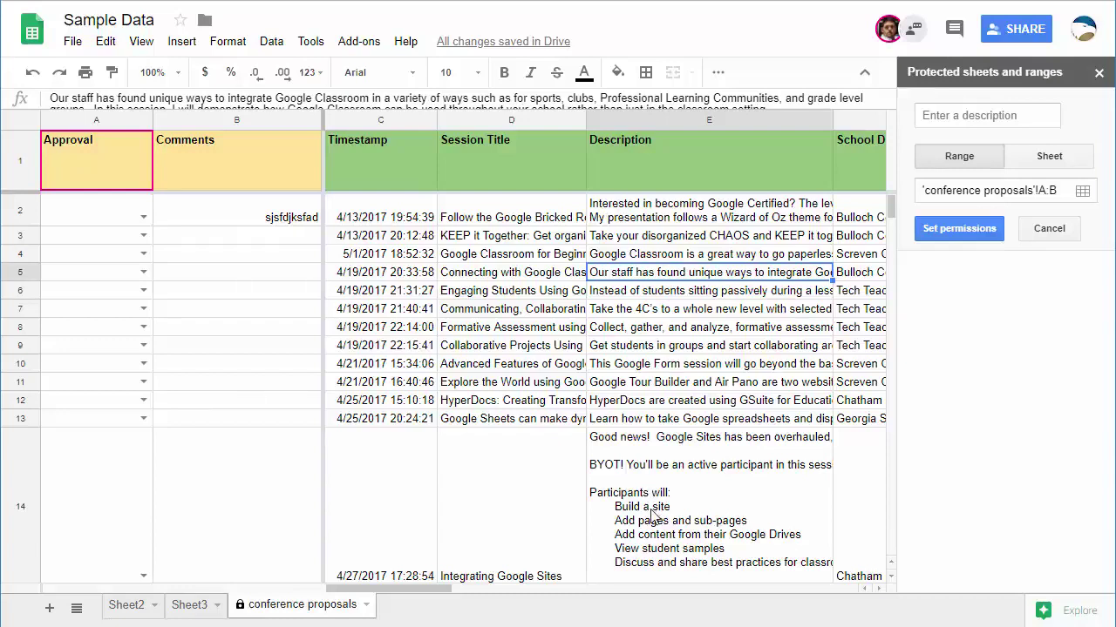
{"action": "left_click", "coordinate": [582, 238]}
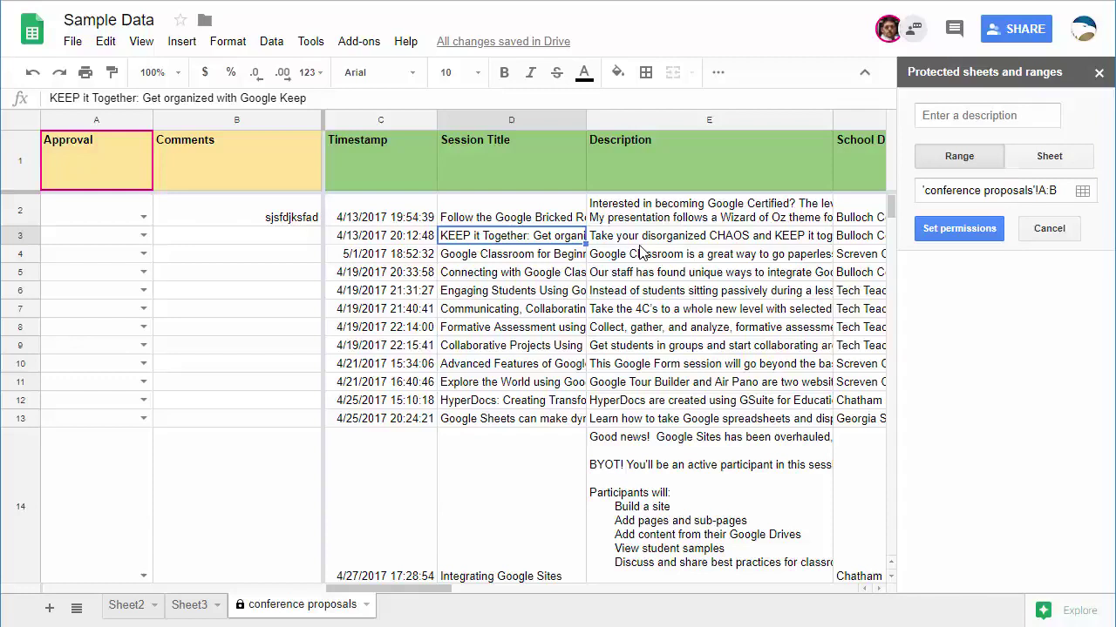